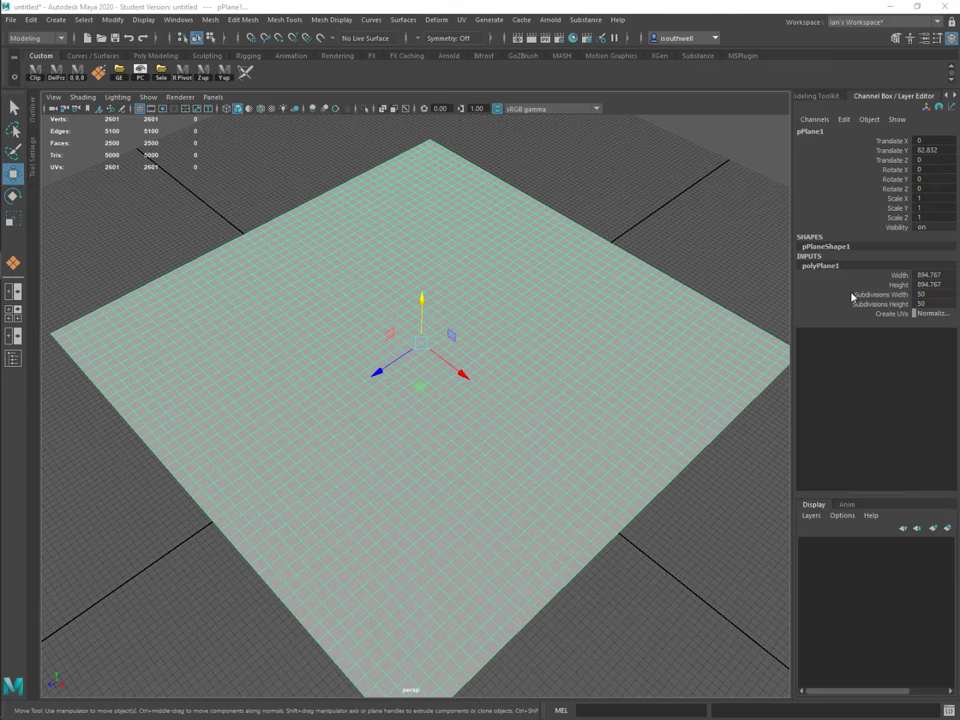
Set pPlane1's polyPlane1 Subdivisions Width and Height to 50 each in Maya
left_click(898, 295)
left_click(885, 304)
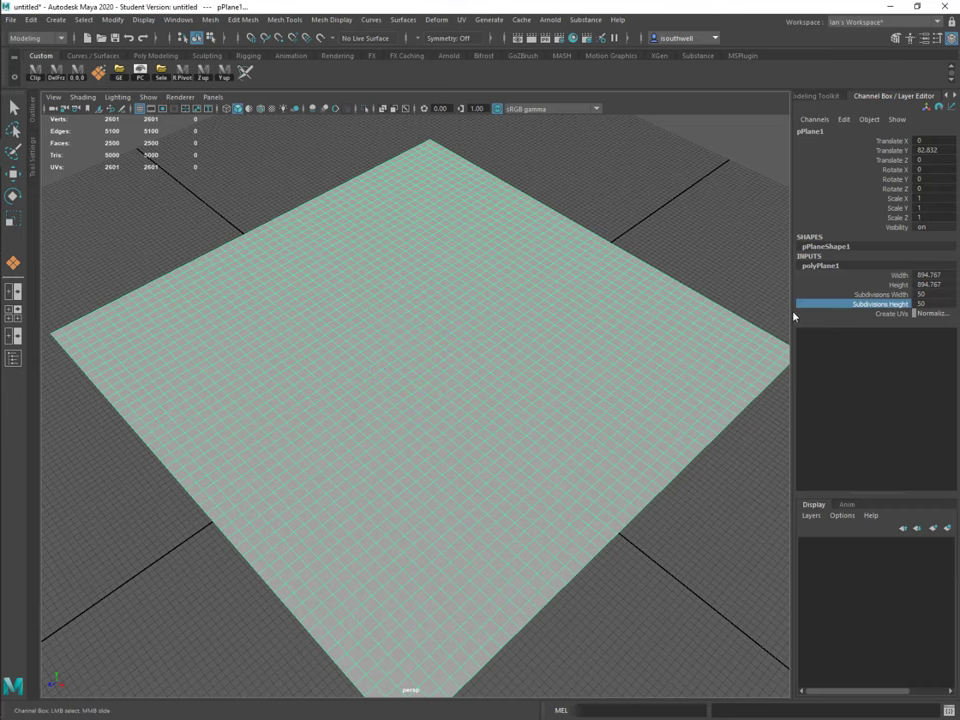
mouse_move(643, 484)
left_mouse_down("alt")
mouse_move(654, 399)
mouse_move(652, 462)
left_mouse_up("alt")
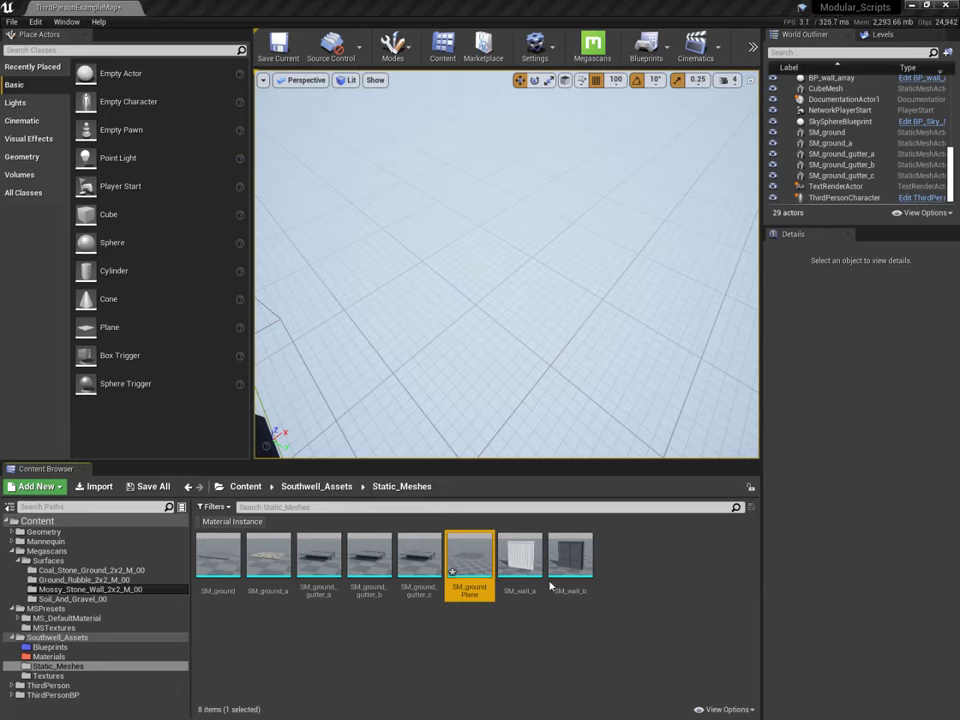
Place SM_groundPlane in the level and start Mesh Paint colour painting with Alpha unchecked
left_click_drag(469, 558, 529, 279)
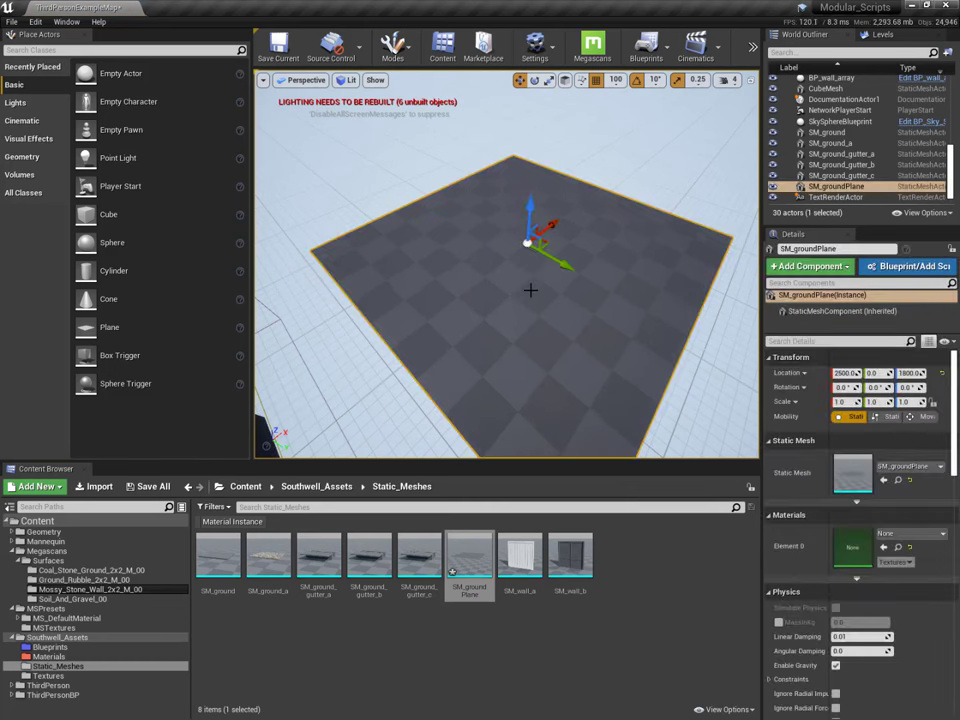
left_click(400, 57)
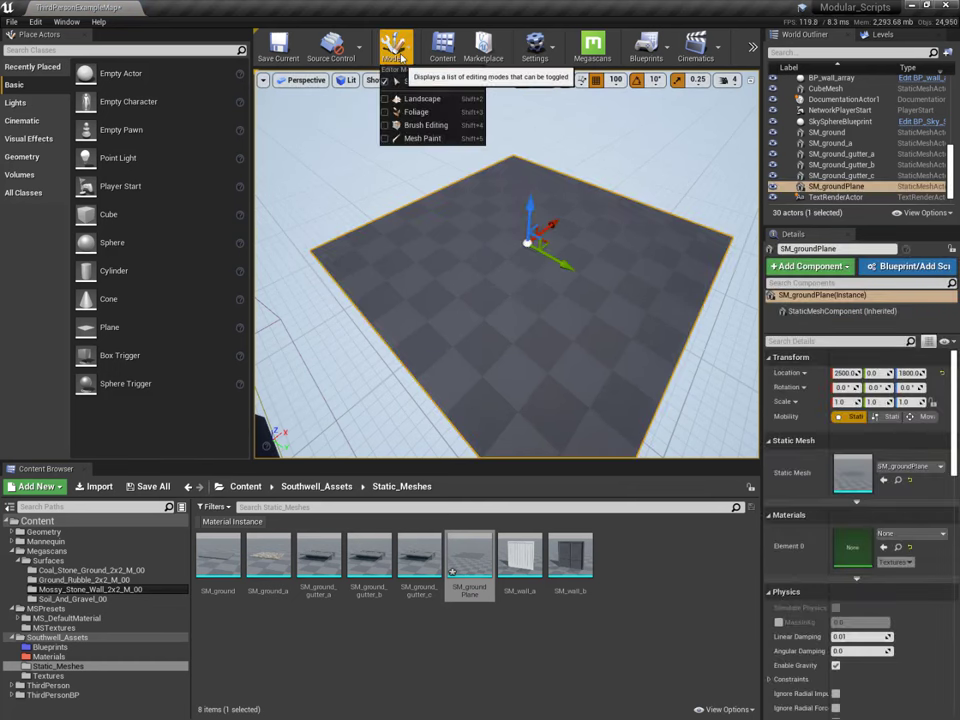
left_click(421, 139)
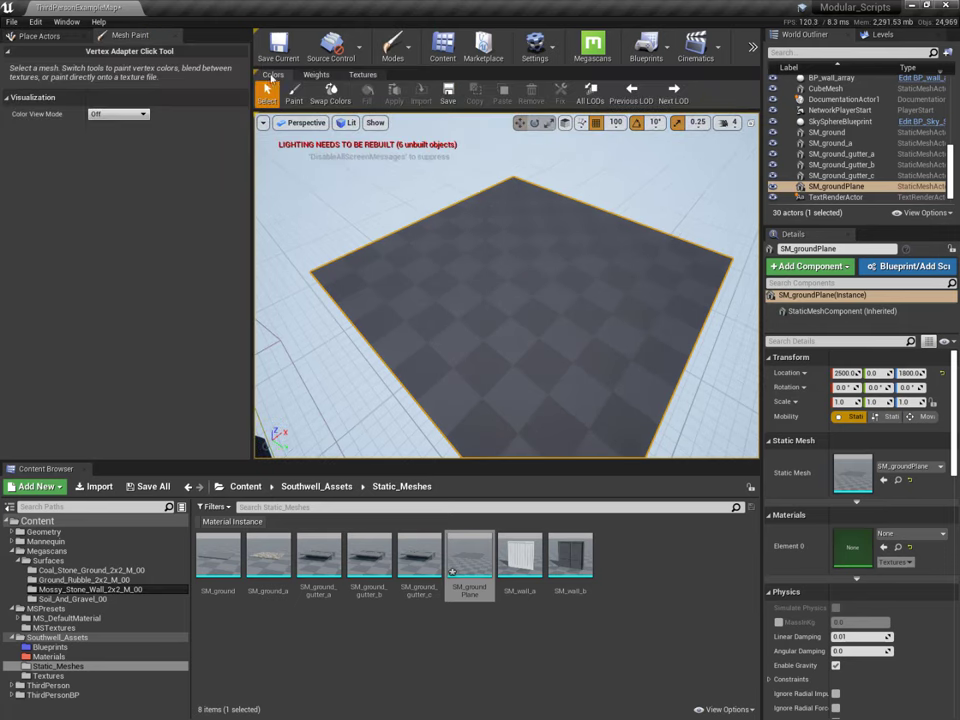
left_click(294, 92)
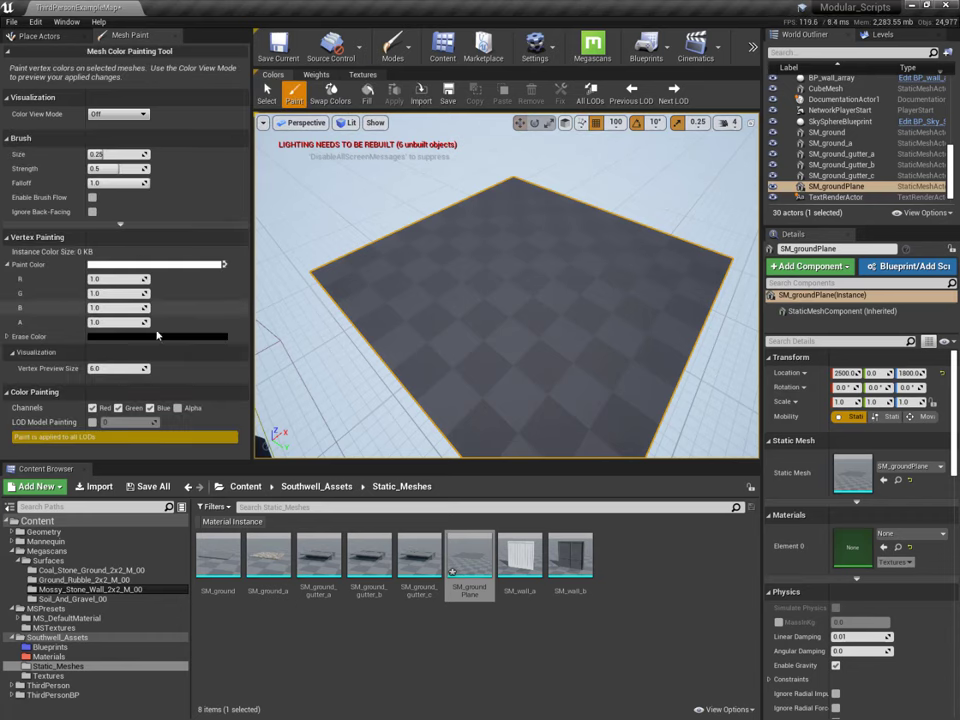
left_click(178, 408)
left_click(178, 408)
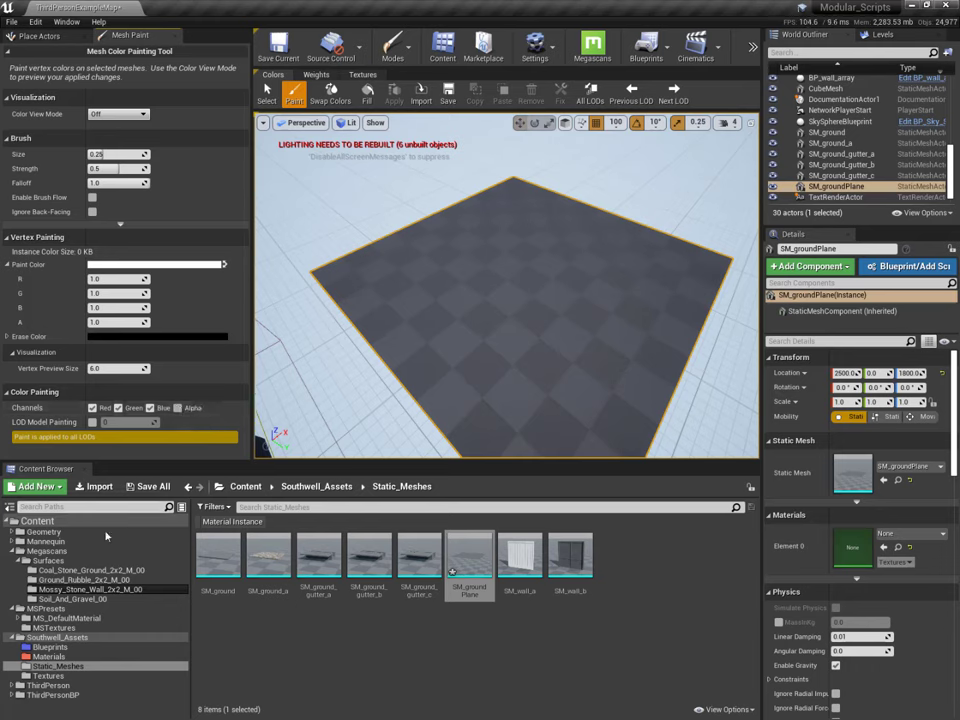
Set the Megascans blend Material Name to MB_ground and attempt Create Material Blend, dismissing the warning
left_click(97, 561)
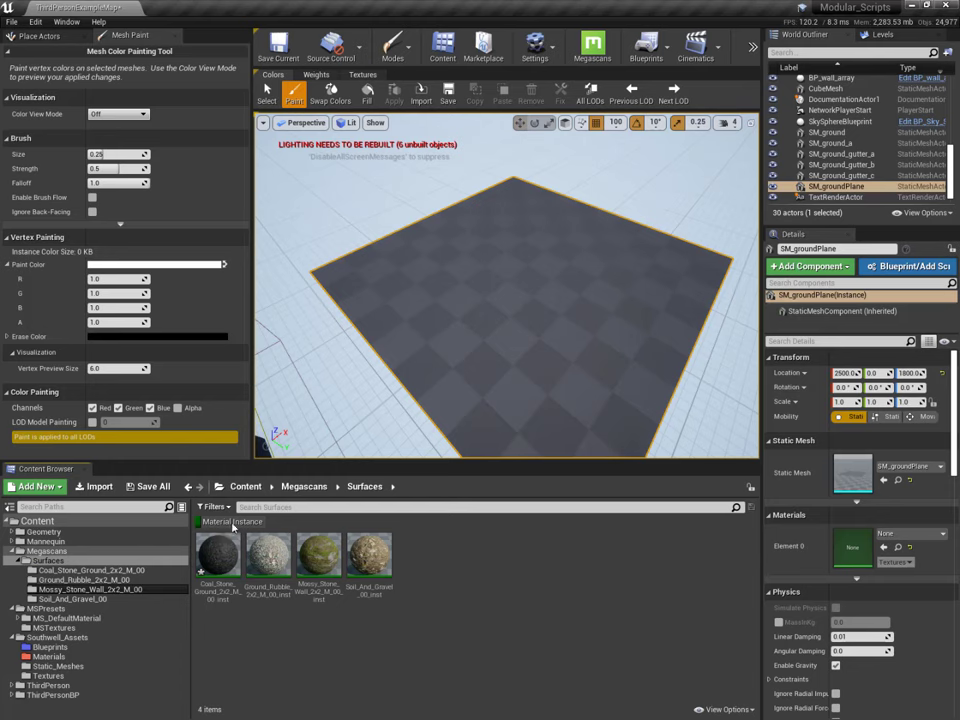
left_click(590, 55)
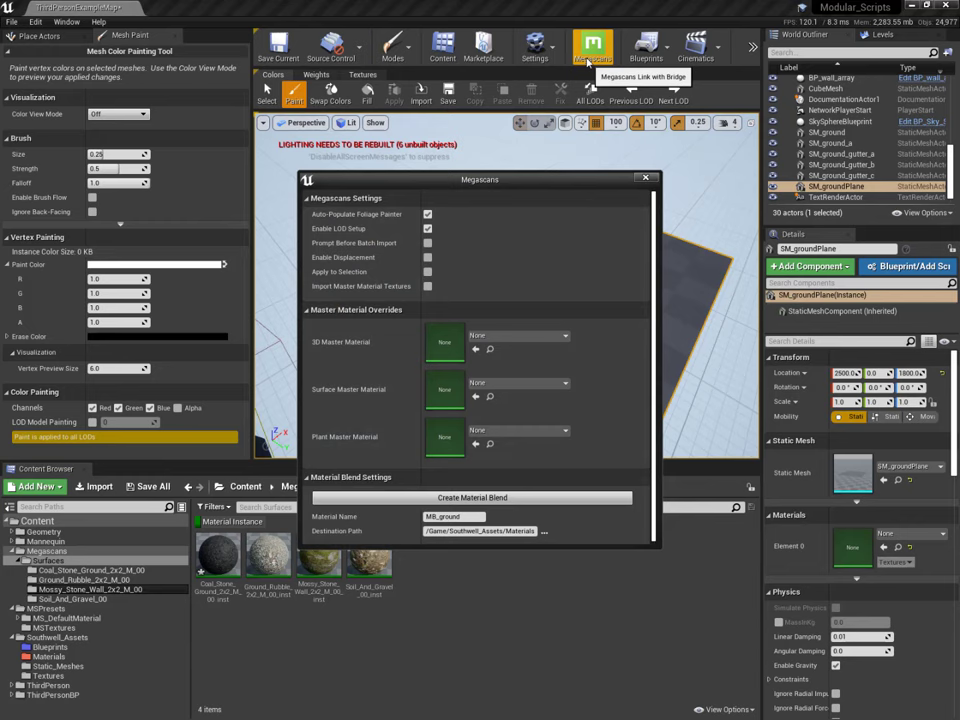
left_click_drag(525, 181, 562, 162)
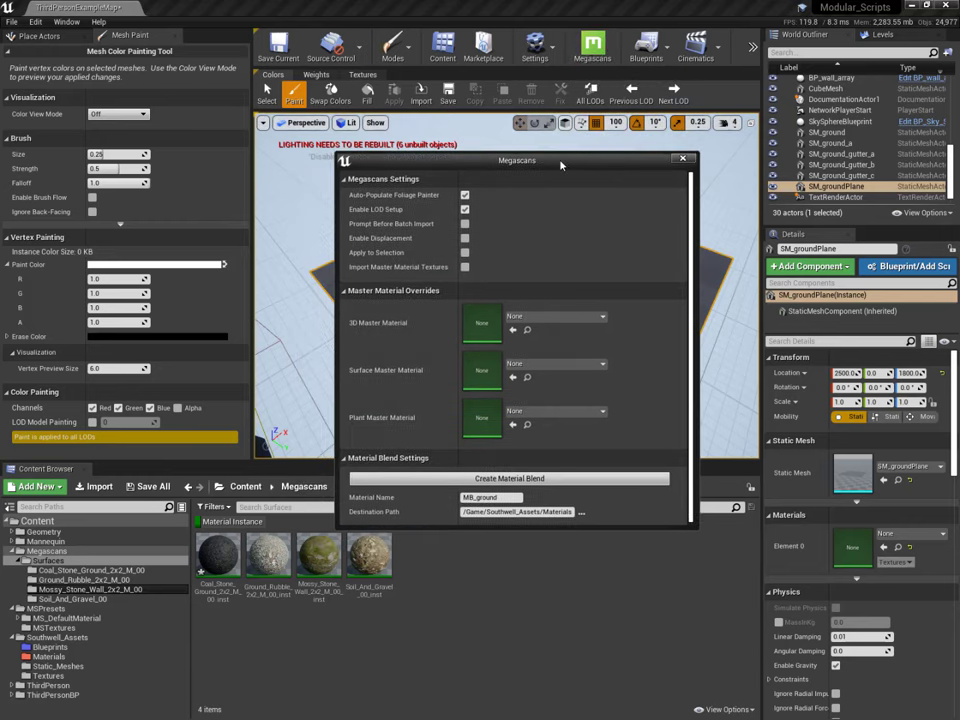
left_click(510, 499)
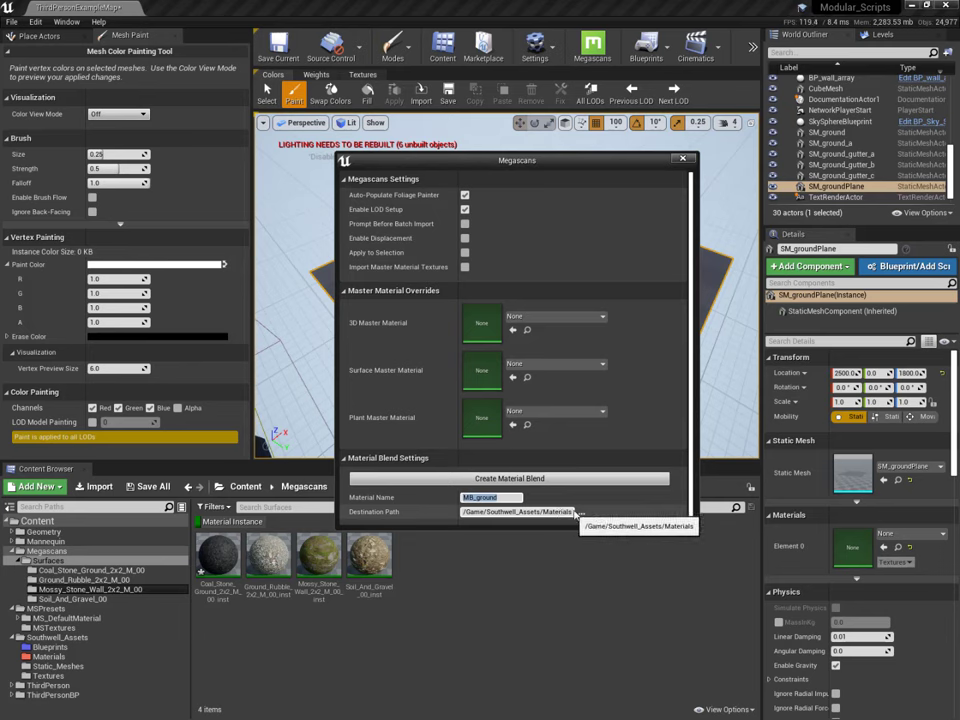
left_click(563, 480)
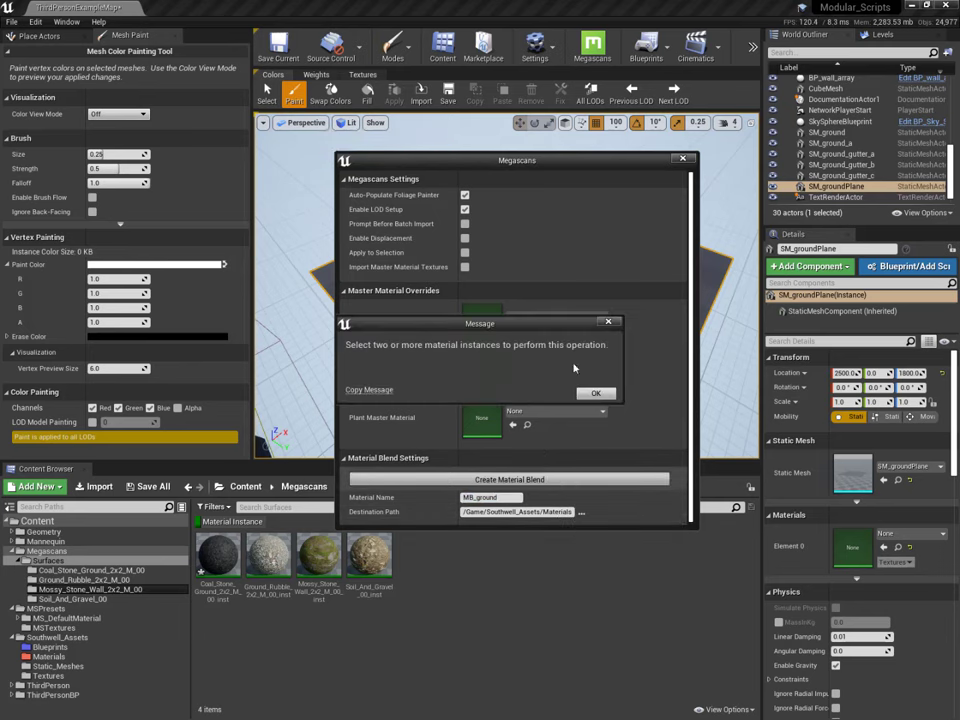
left_click(595, 394)
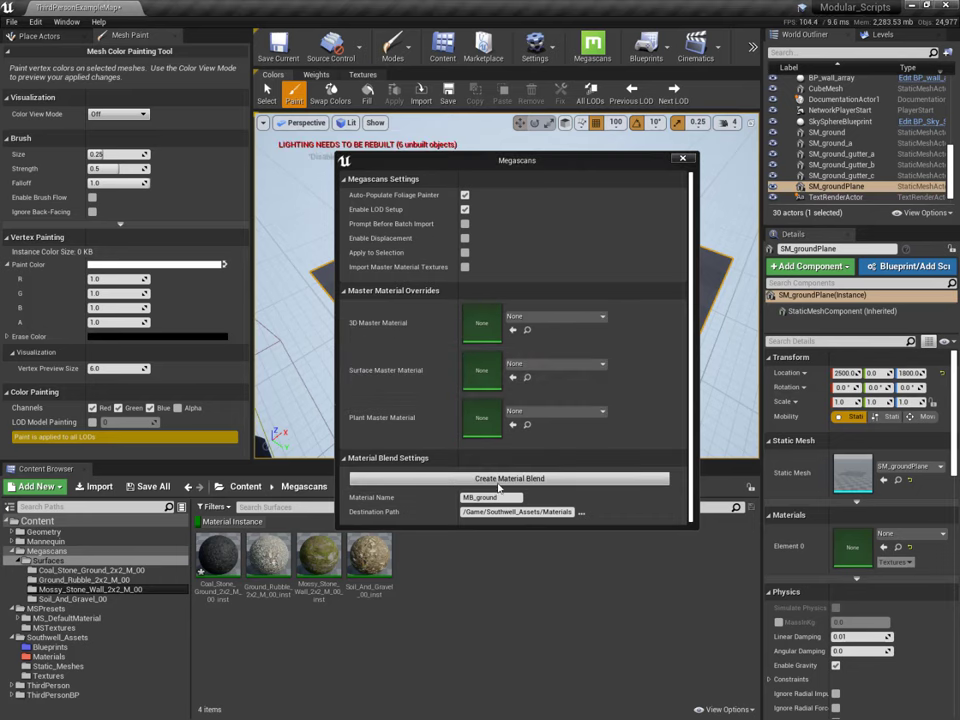
Select then deselect the coal stone, ground rubble and mossy stone wall surfaces, and show the Materials folder
left_click(268, 556)
left_click(218, 556, "ctrl")
left_click(316, 556, "ctrl")
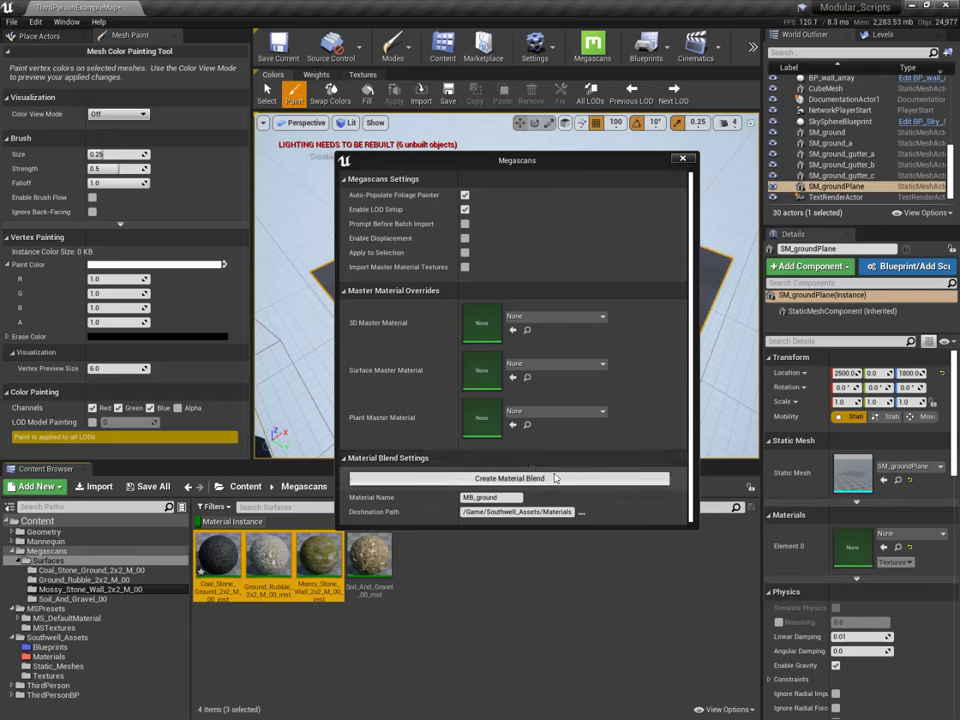
left_click(439, 628)
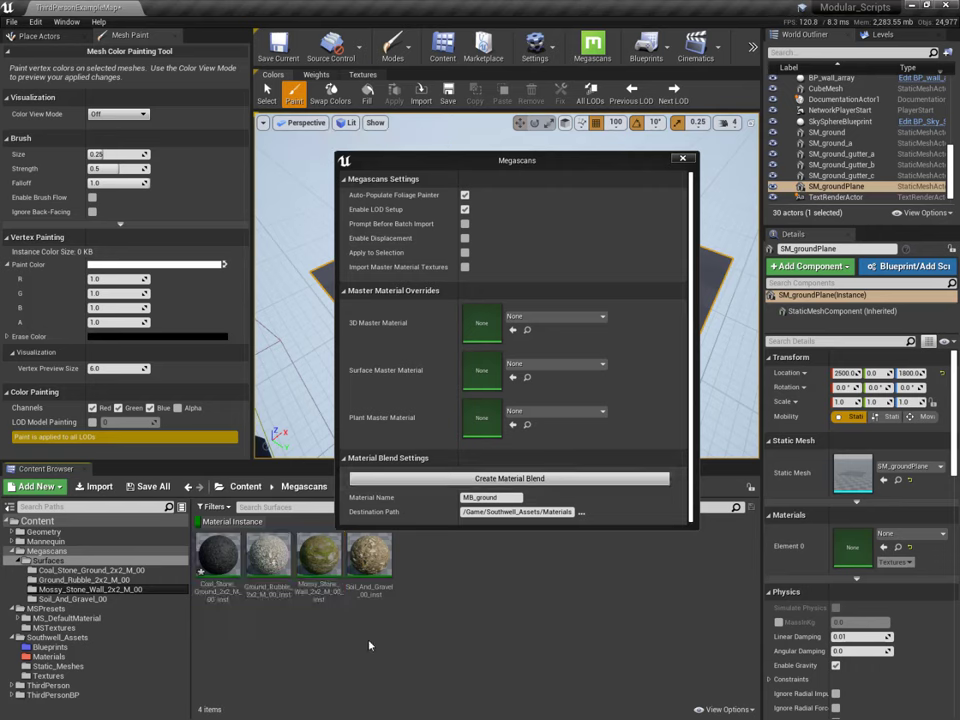
left_click(97, 661)
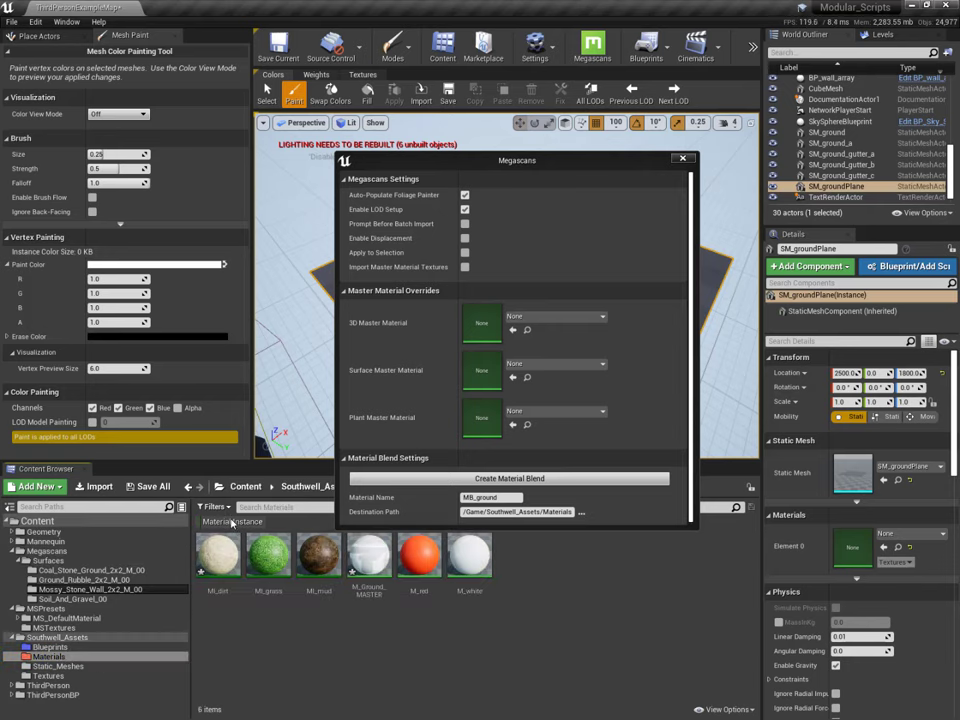
Open M_Ground_MASTER, close Megascans settings, move the DiffuseTex node, and return to ThirdPersonExampleMap
double_click(376, 568)
left_click_drag(624, 168, 905, 210)
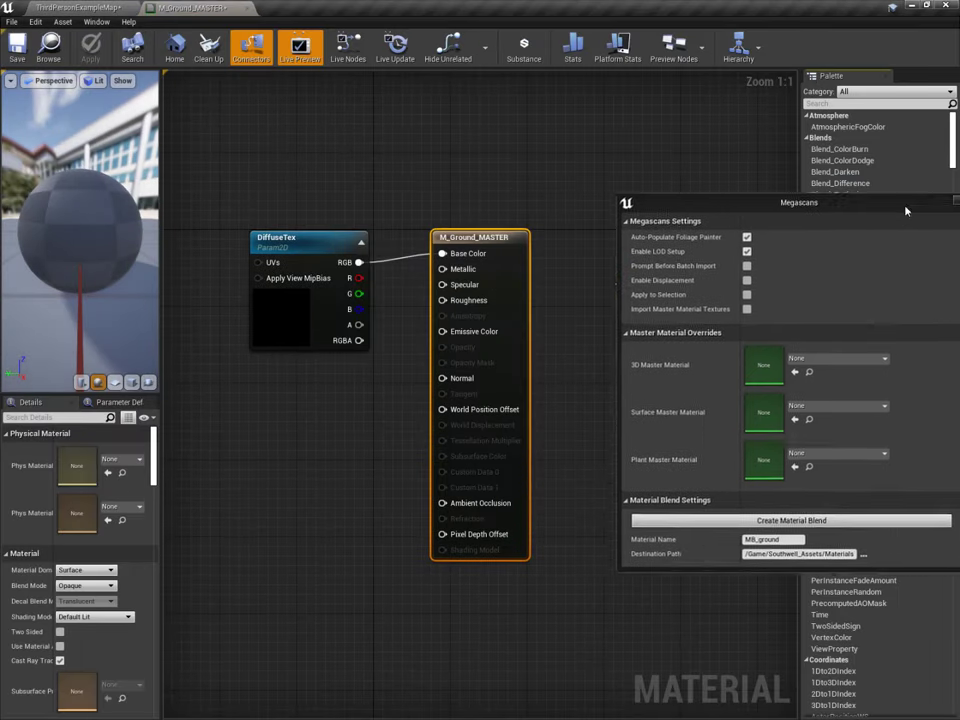
left_click(955, 202)
left_click_drag(325, 250, 497, 218)
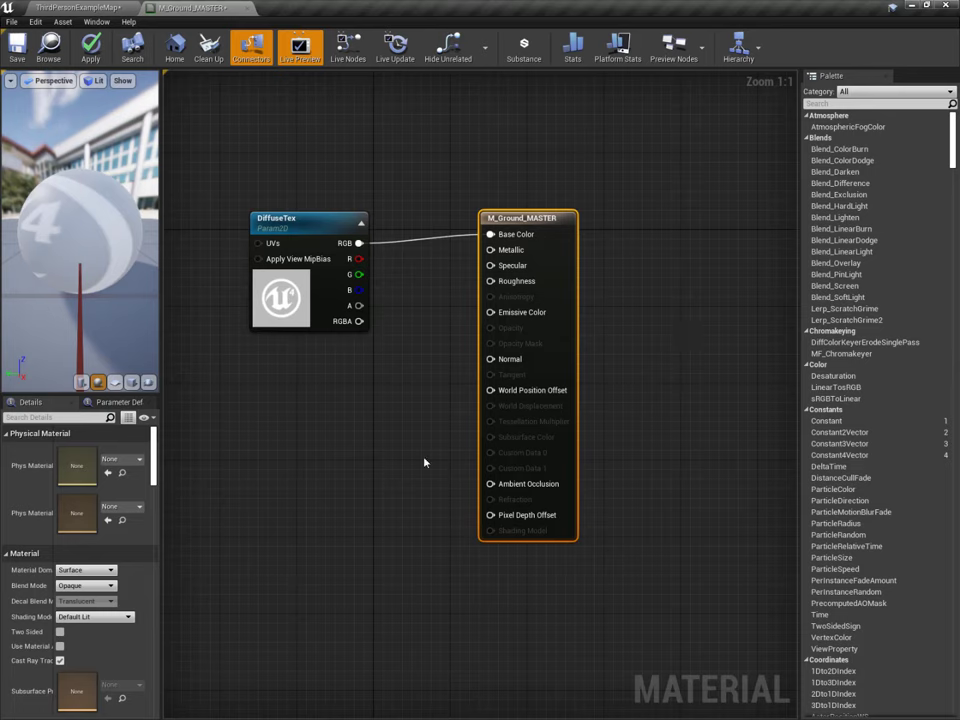
left_click(93, 7)
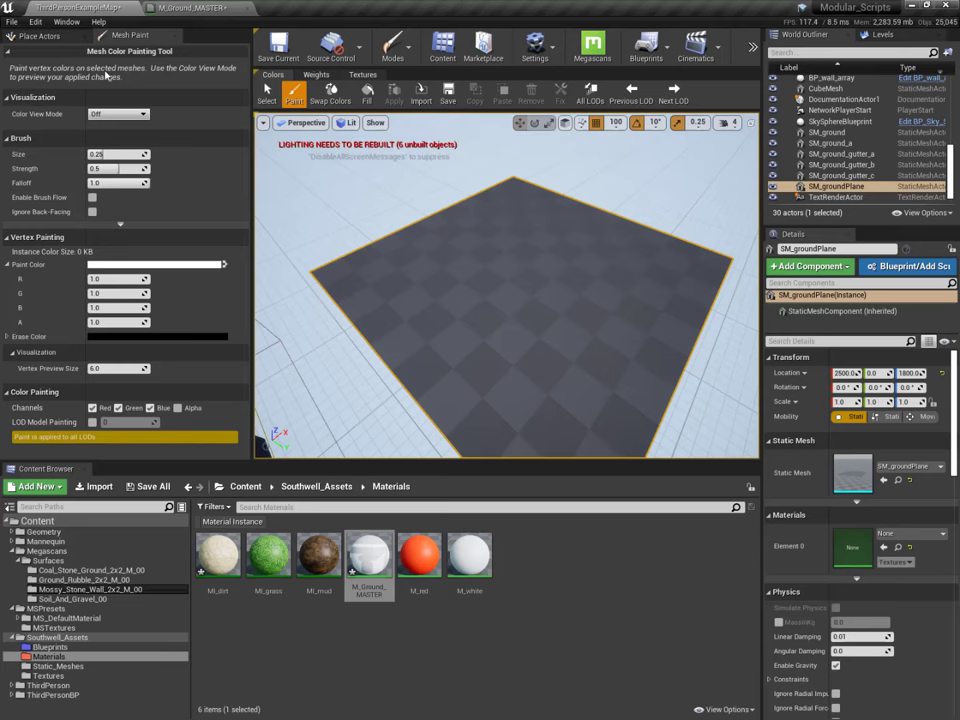
Blend MI_dirt, MI_grass and MI_mud into MB_ground with Megascans Create Material Blend
left_click(218, 556)
left_click(268, 556, "ctrl")
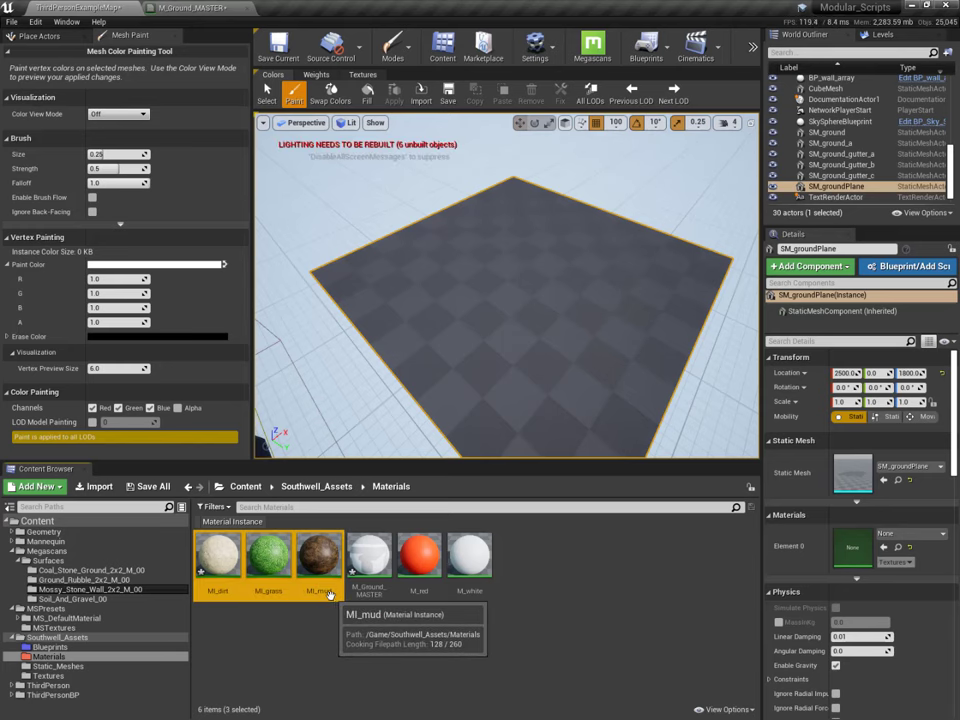
left_click(306, 558, "ctrl")
left_click(592, 45)
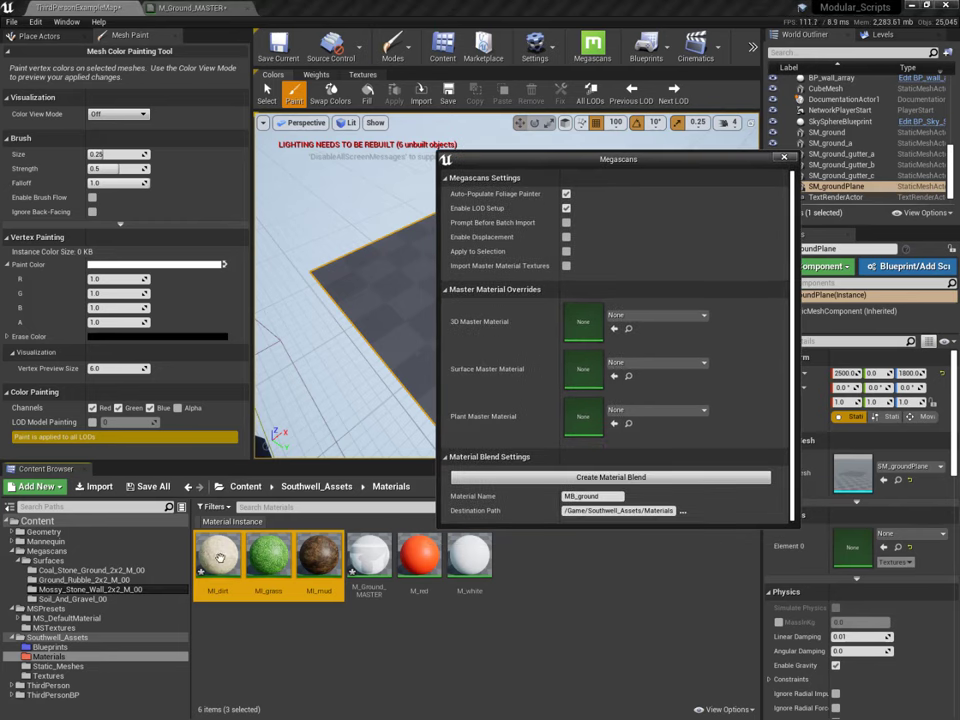
left_click(651, 479)
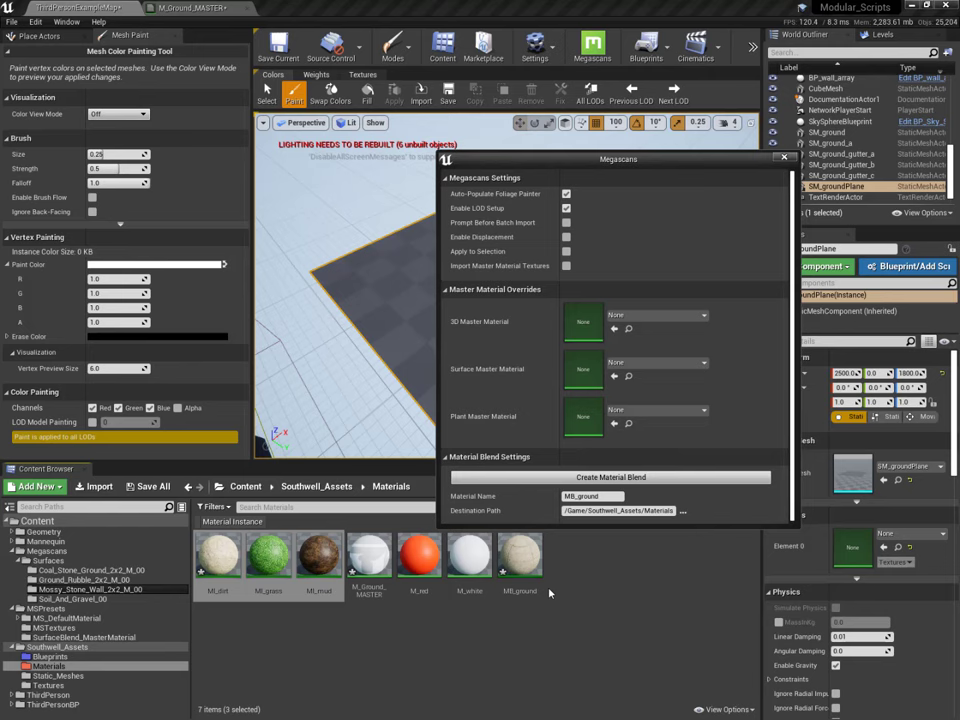
left_click(520, 558)
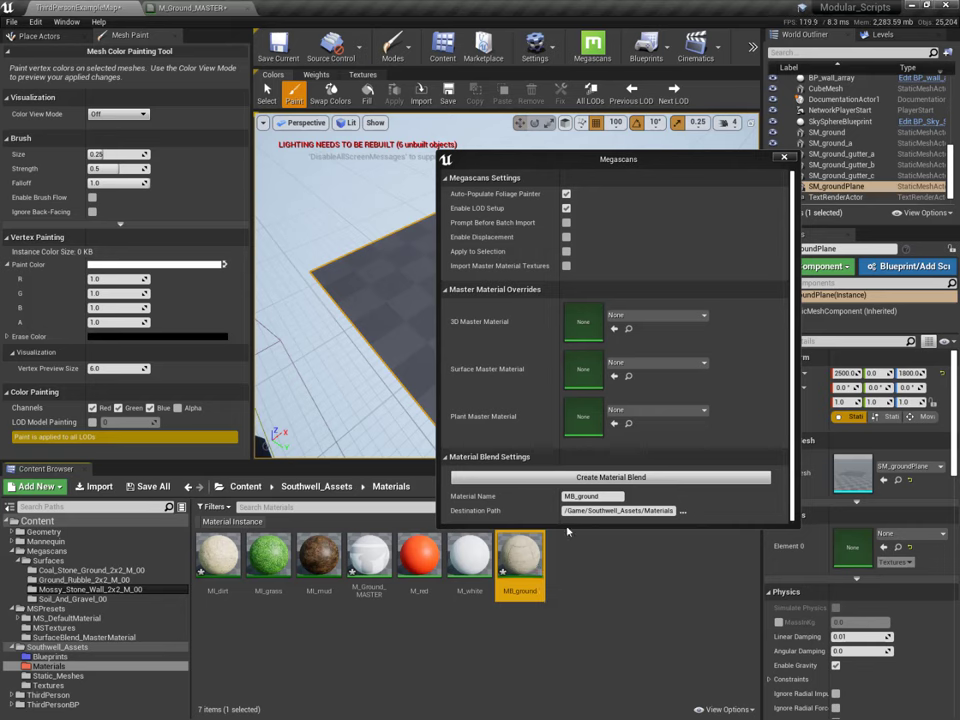
left_click(787, 161)
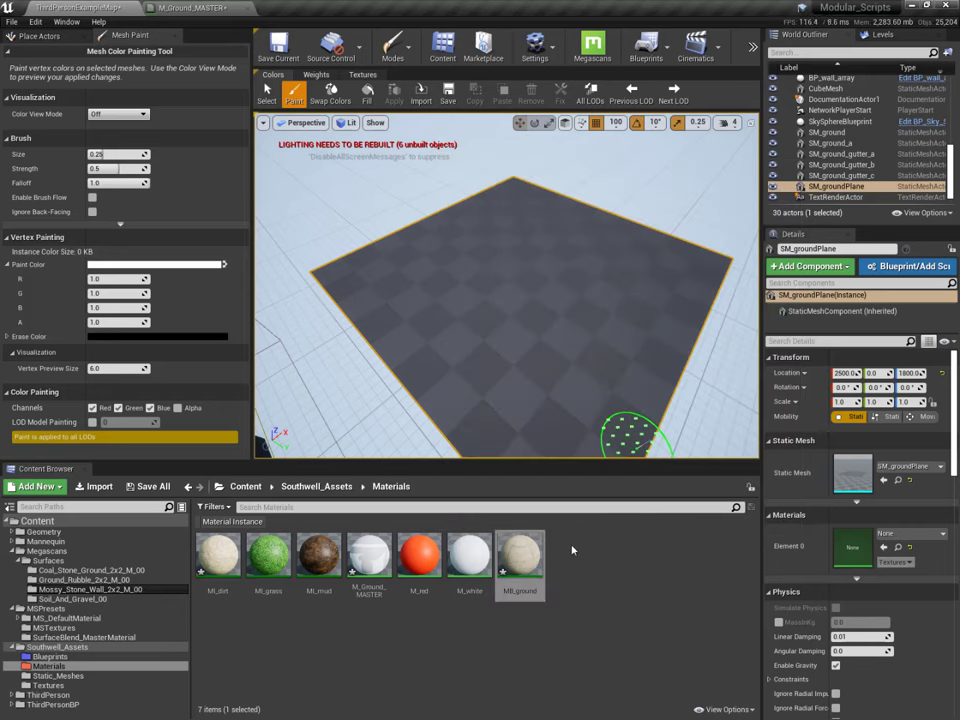
Open MB_ground, enlarge its editor, and collapse the base, displacement, fuzzy shading and G settings groups
double_click(520, 556)
left_click_drag(704, 127, 695, 45)
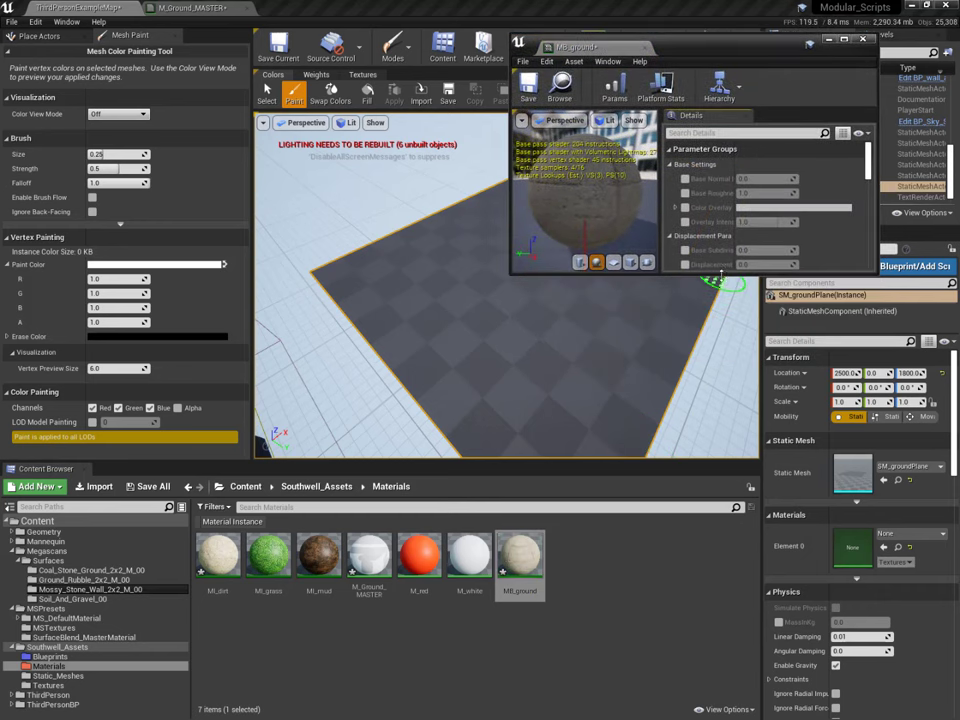
left_click_drag(720, 273, 712, 705)
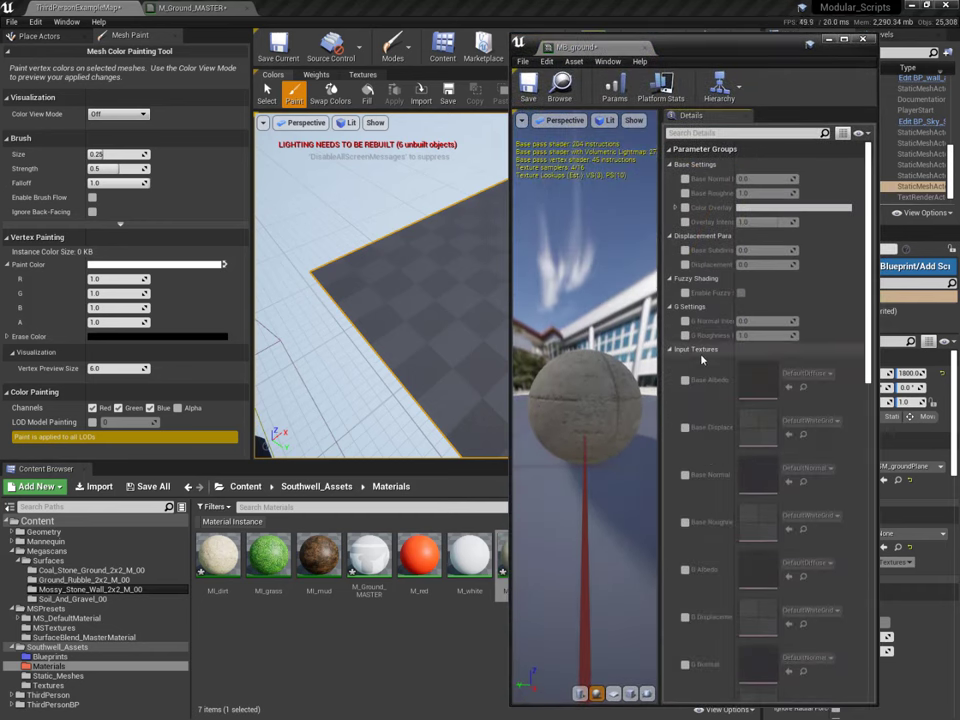
left_click(671, 164)
left_click(669, 178)
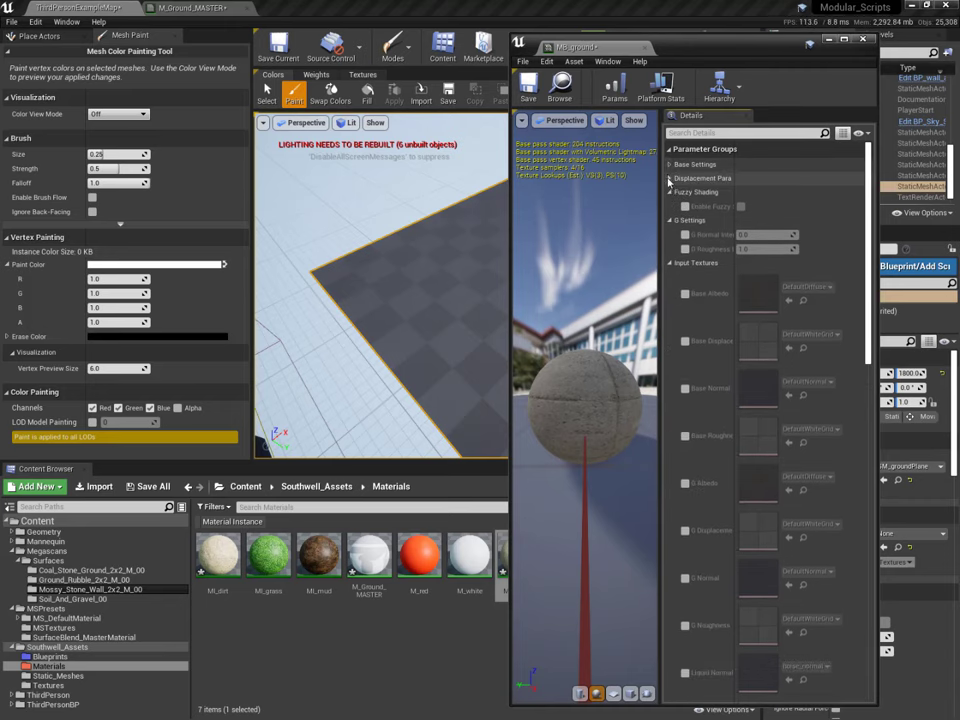
left_click(670, 192)
left_click(670, 206)
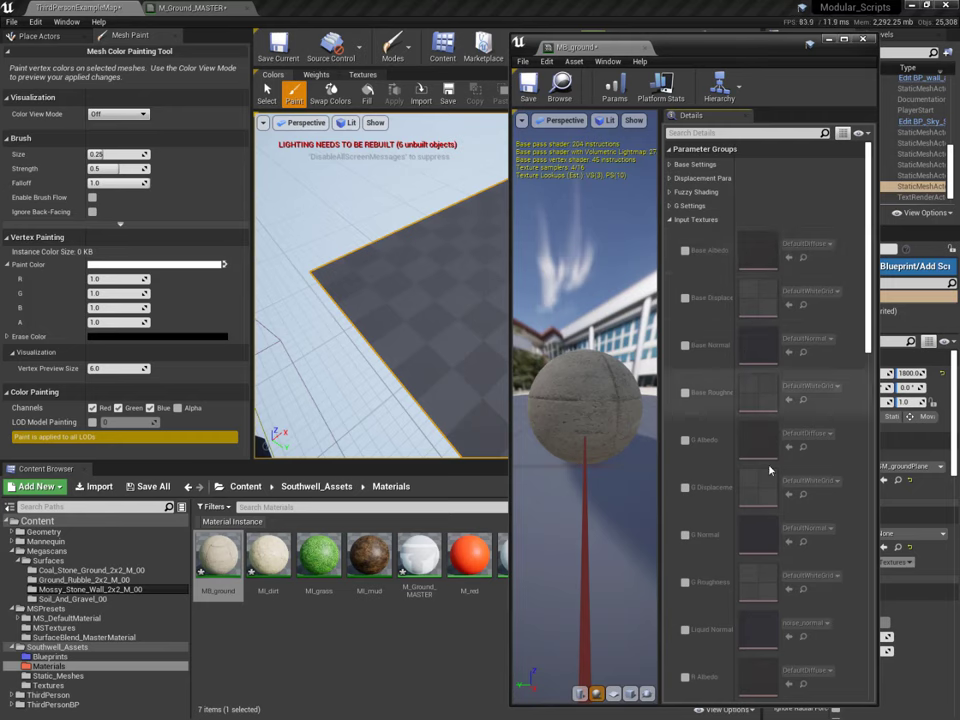
Enable Base Albedo and assign T_dirt from the Textures folder
left_click(92, 686)
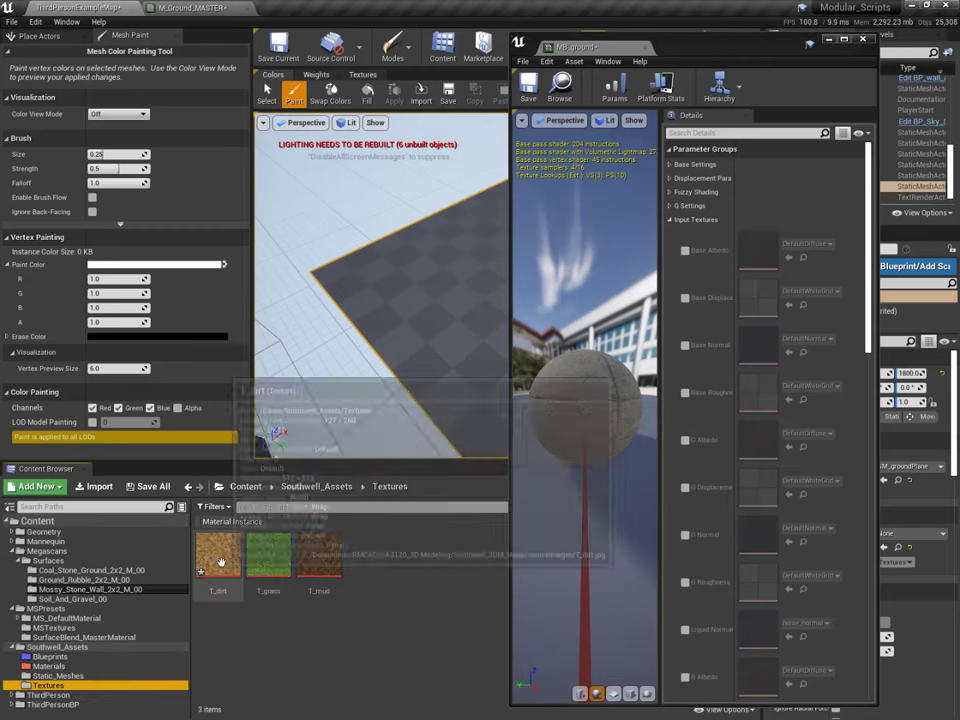
left_click_drag(218, 560, 729, 258)
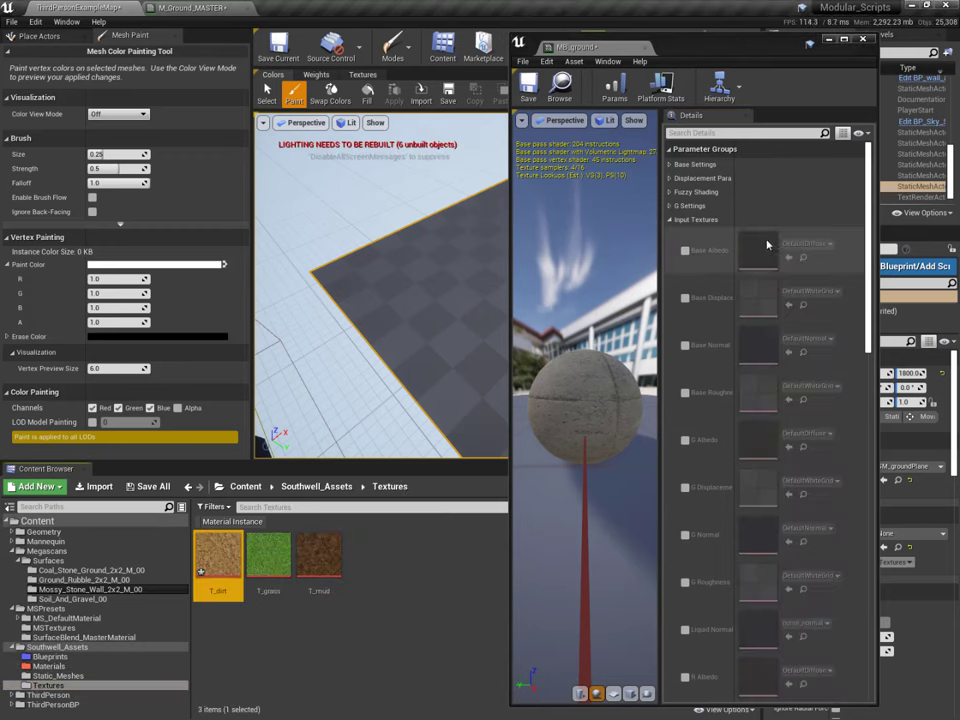
left_click(685, 250)
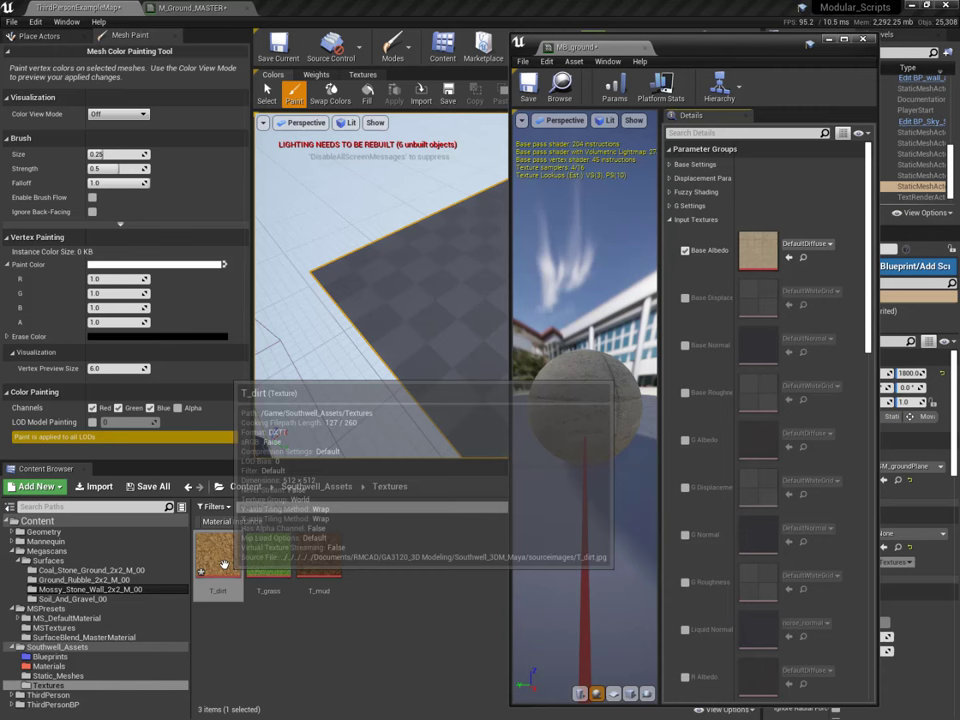
left_click_drag(218, 560, 755, 252)
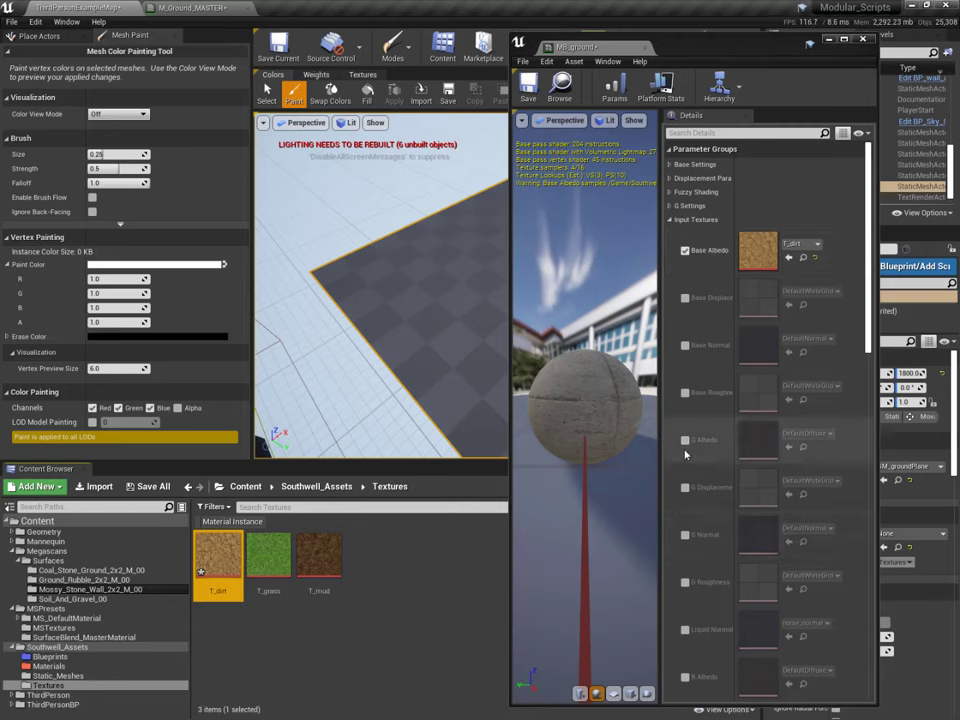
Put T_grass in G Albedo and T_mud in an enabled R Albedo, then save MB_ground
left_click_drag(268, 556, 756, 442)
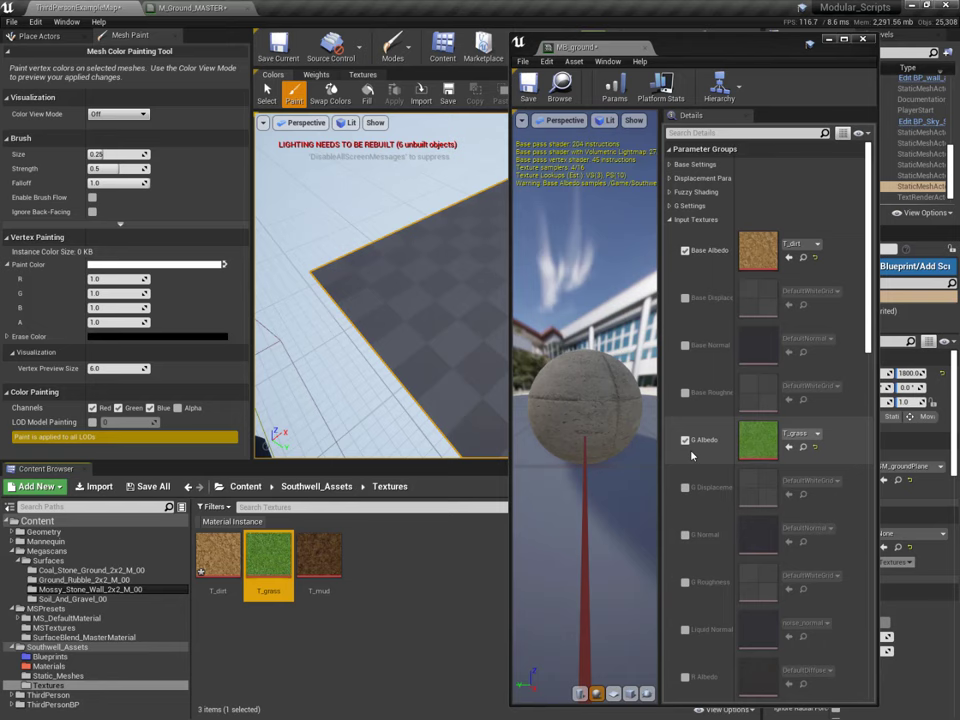
scroll(690, 460, "down", 4)
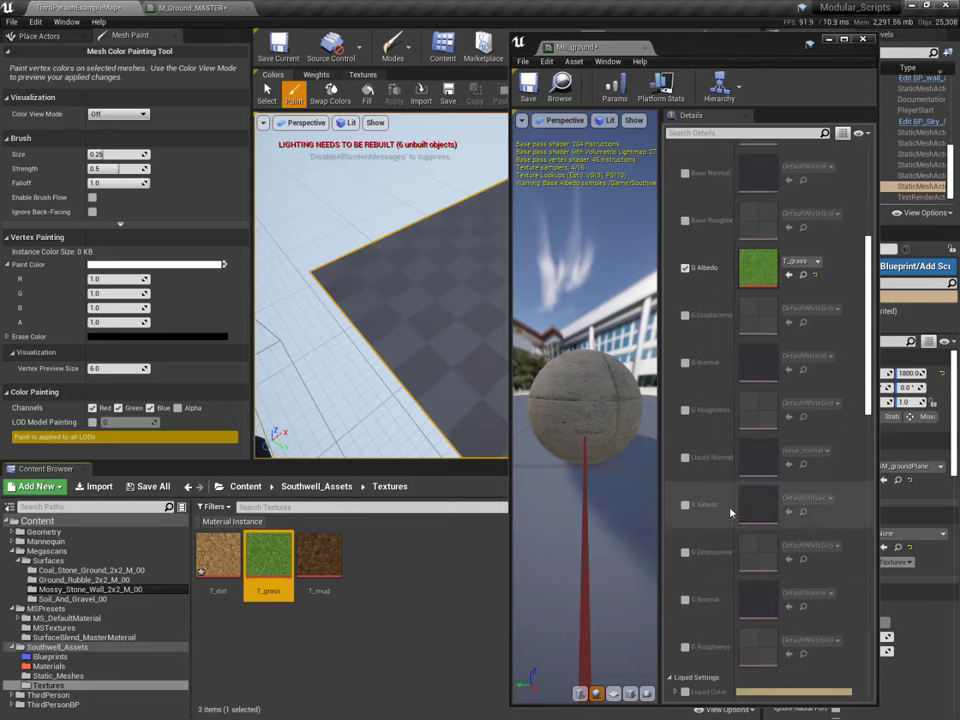
left_click(685, 508)
left_click_drag(322, 560, 760, 503)
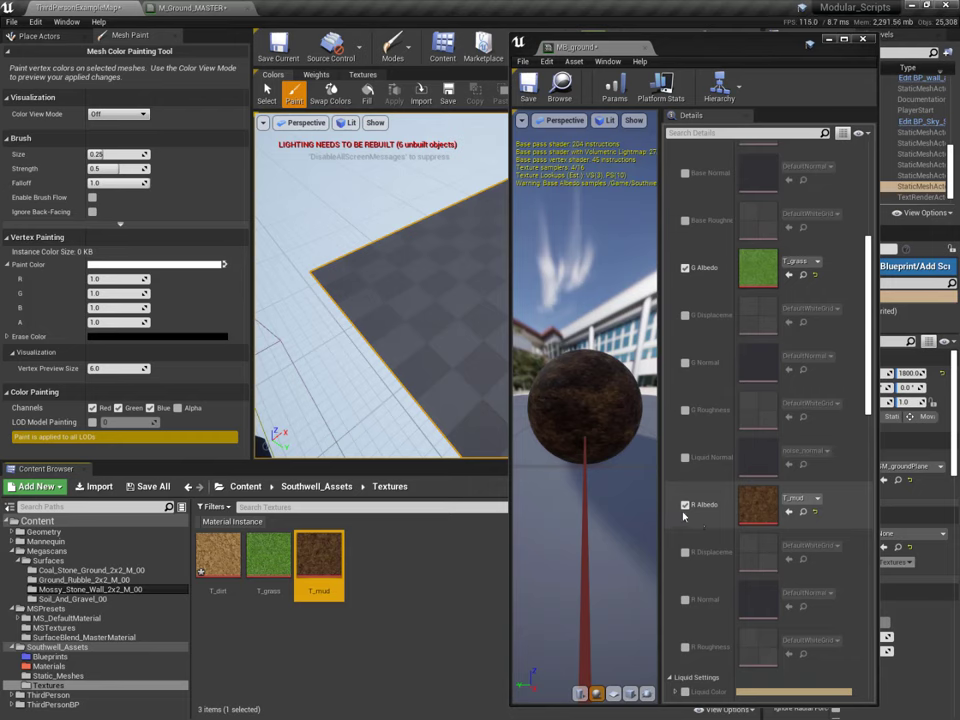
scroll(727, 212, "up", 2)
scroll(727, 212, "up", 2)
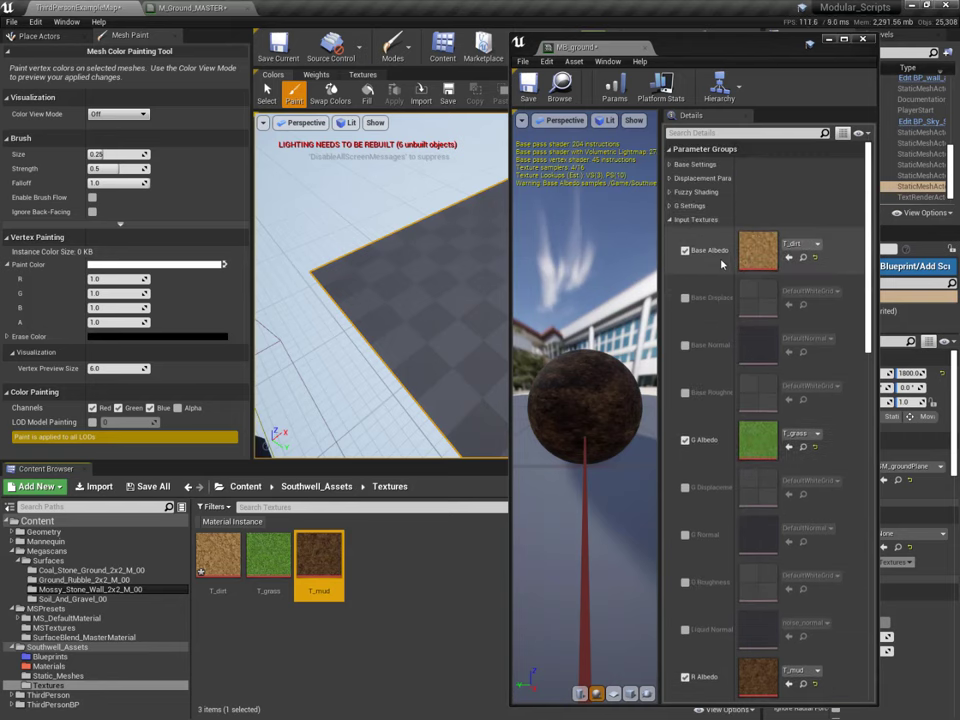
scroll(735, 400, "down", 3)
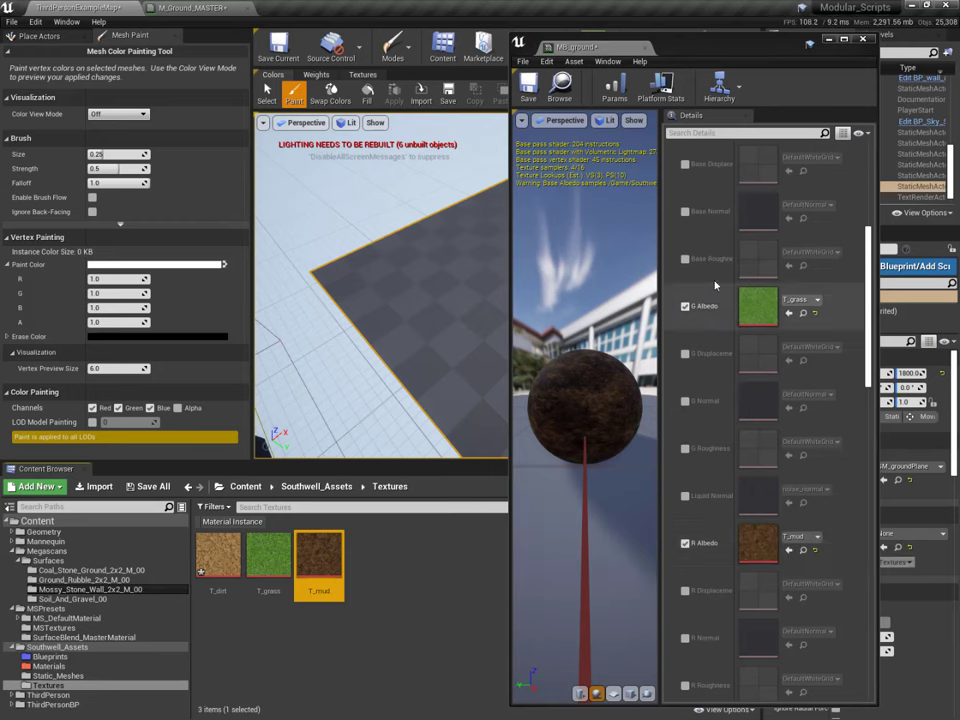
left_click(529, 86)
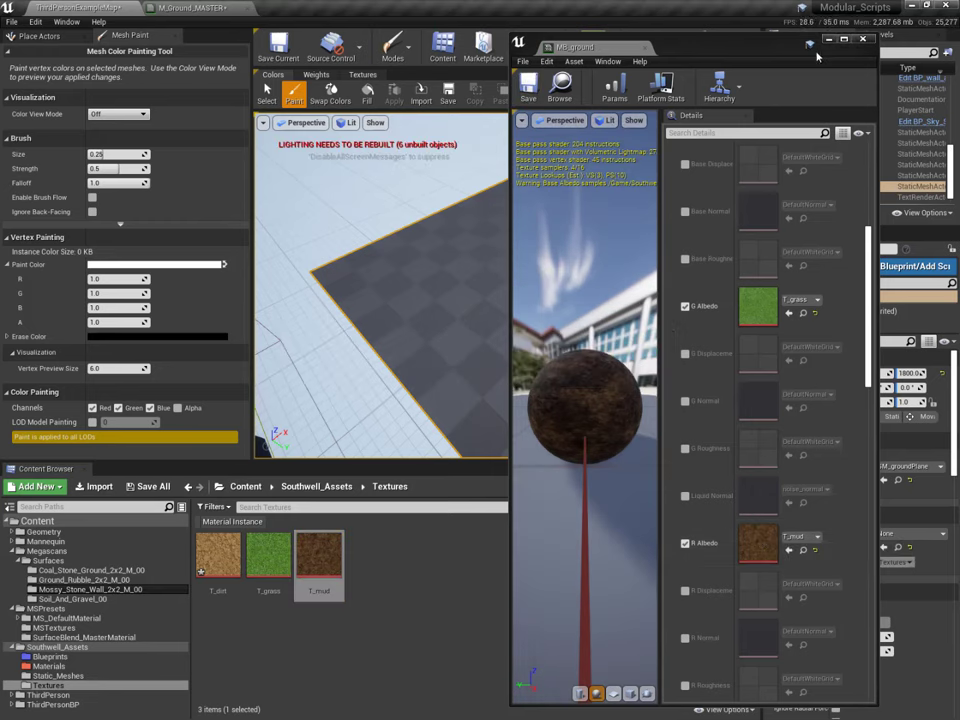
Close the material editor, open SM_groundPlane, and drop MB_ground into its Element 0 slot
left_click(866, 40)
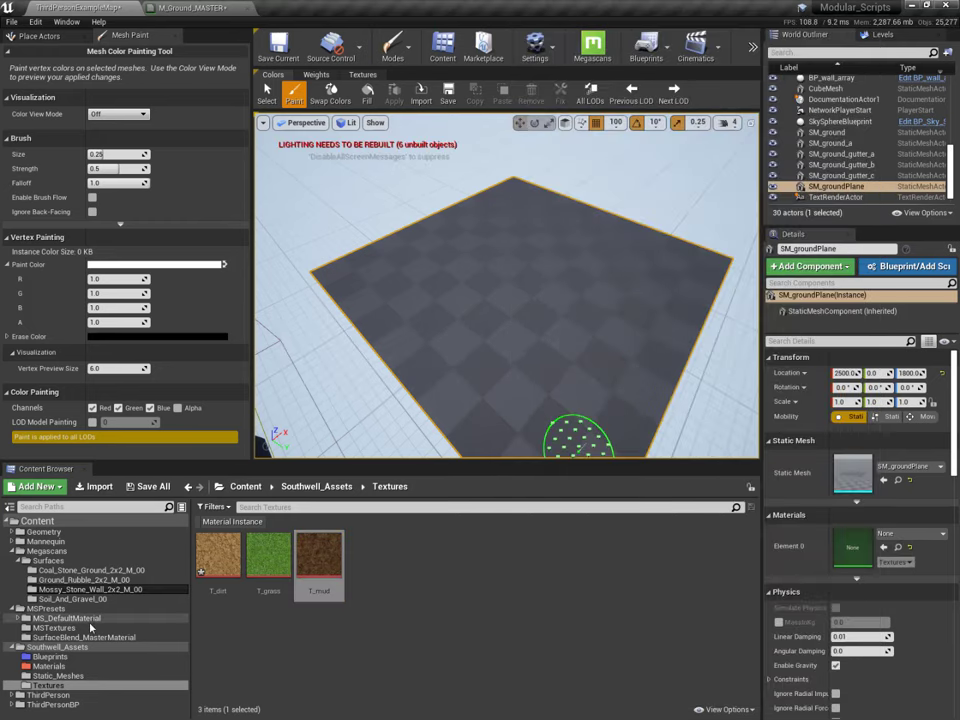
left_click(76, 666)
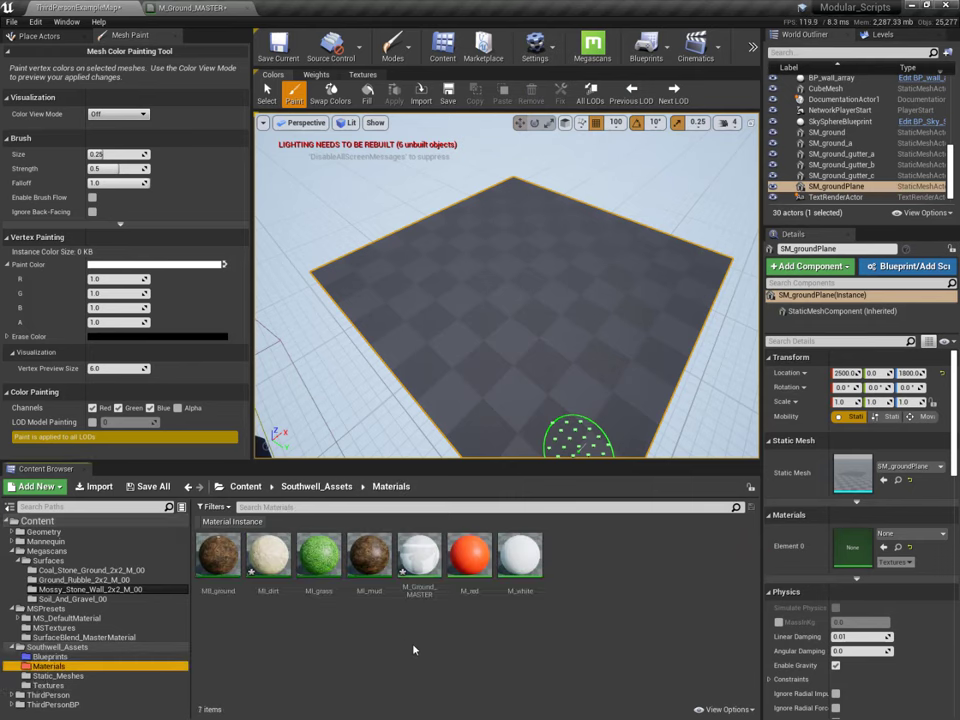
left_click(212, 556)
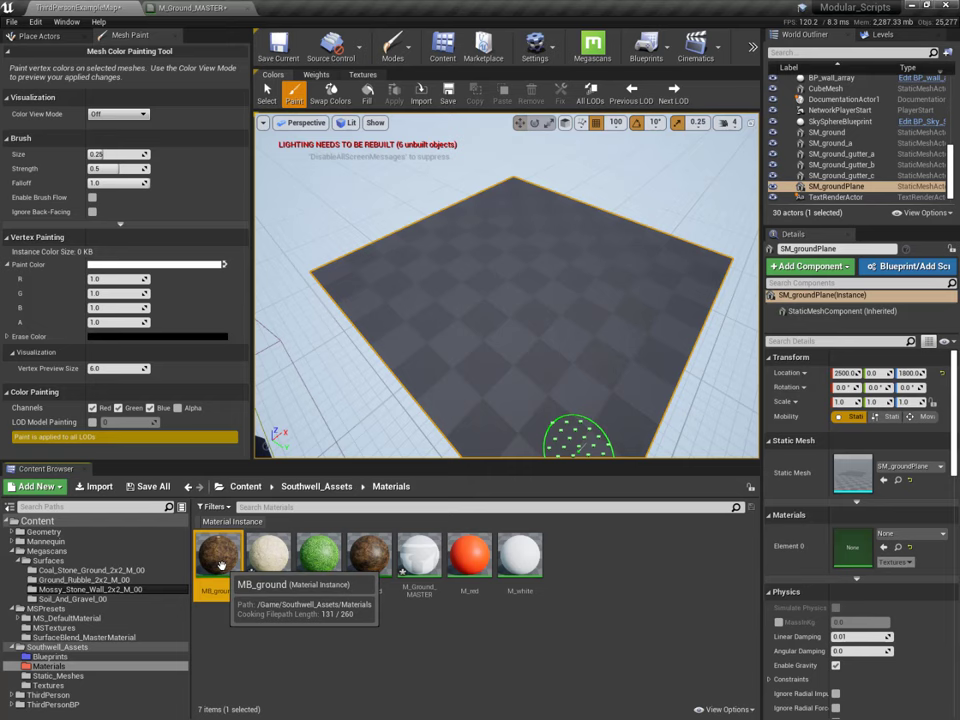
left_click_drag(221, 566, 240, 555)
key("Escape")
double_click(866, 490)
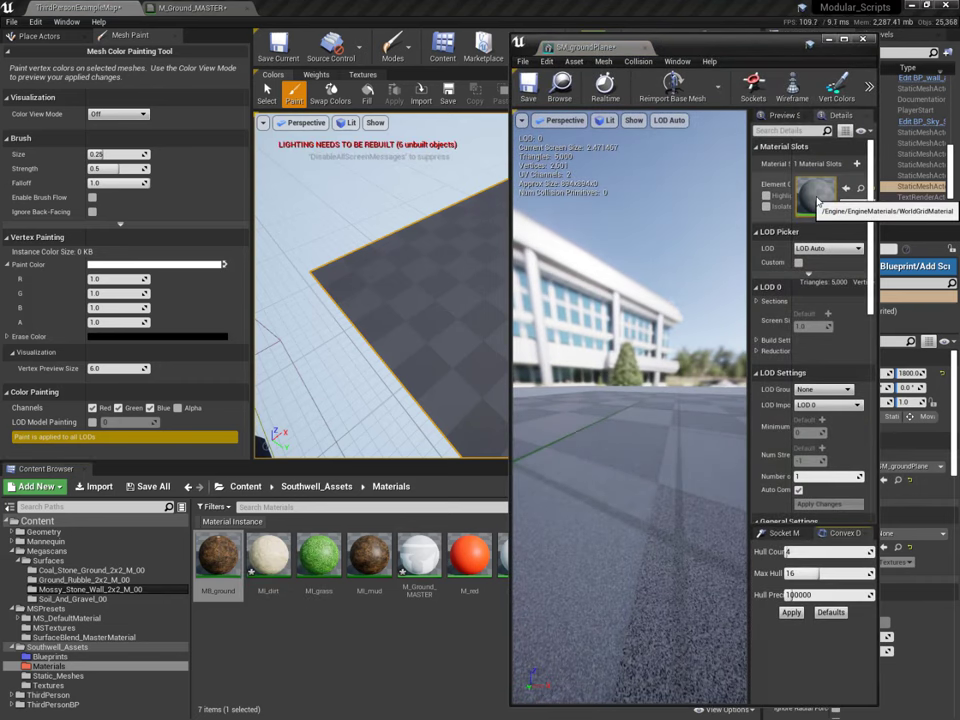
left_click_drag(218, 555, 806, 195)
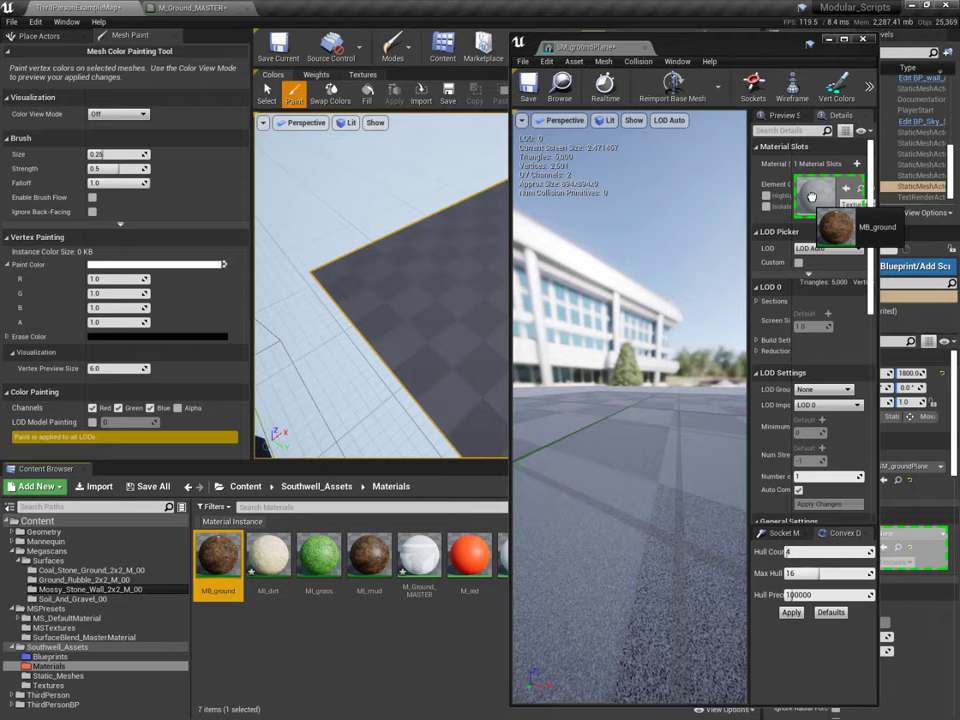
left_click_drag(812, 196, 812, 196)
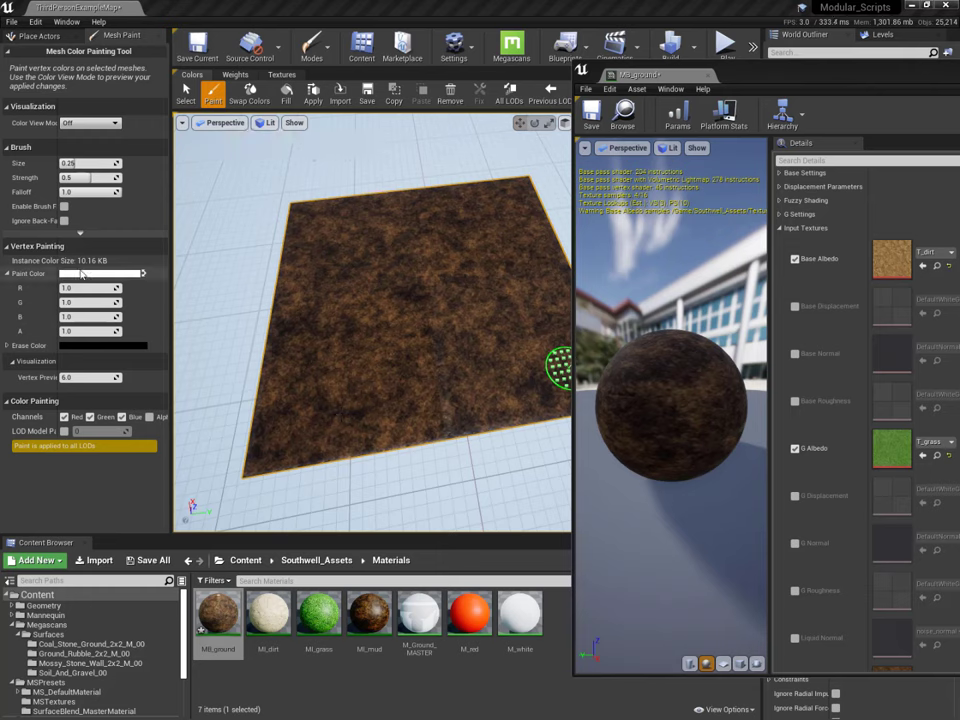
Fill the plane, swap the paint colour to black, and fill again so sand covers everything
left_click(286, 92)
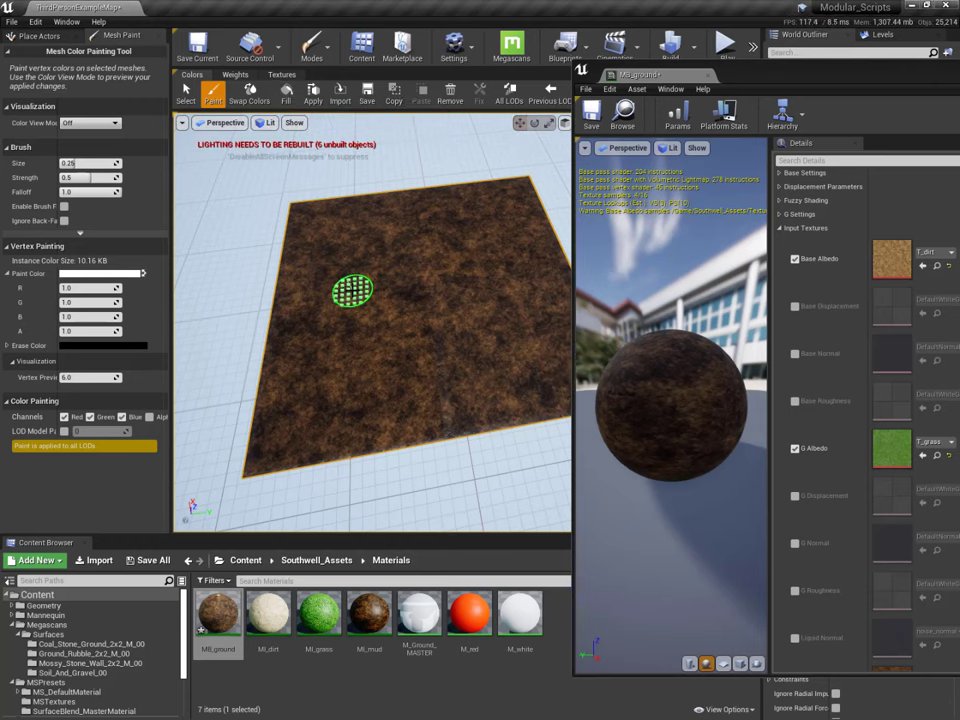
left_click(254, 99)
left_click(286, 94)
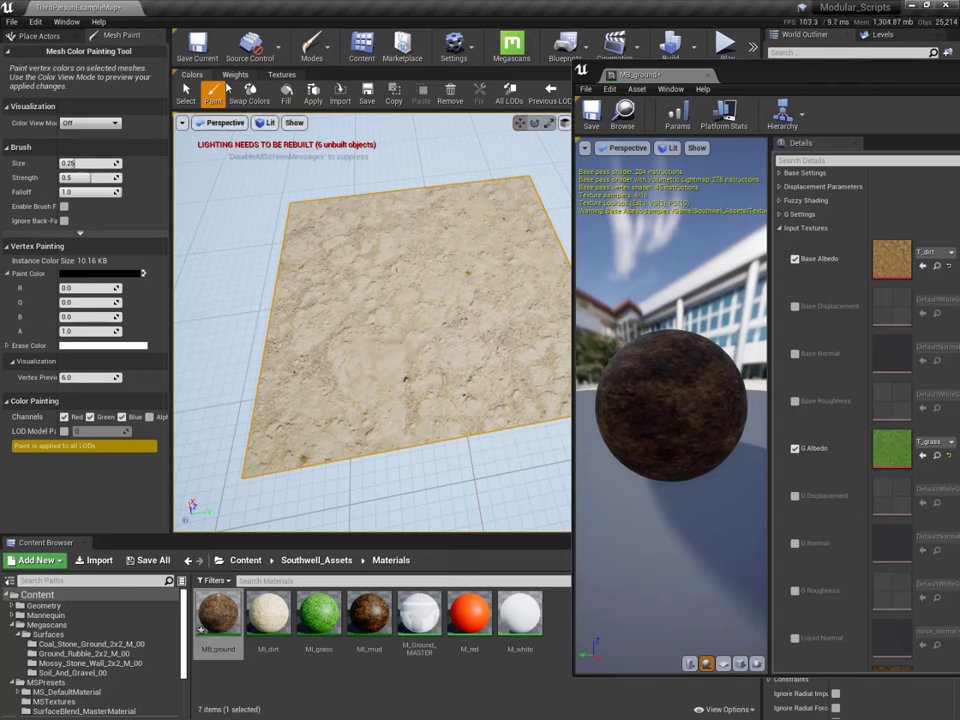
With white paint, brush a mud patch, then uncheck Green and brush a grass patch beside it
left_click(249, 94)
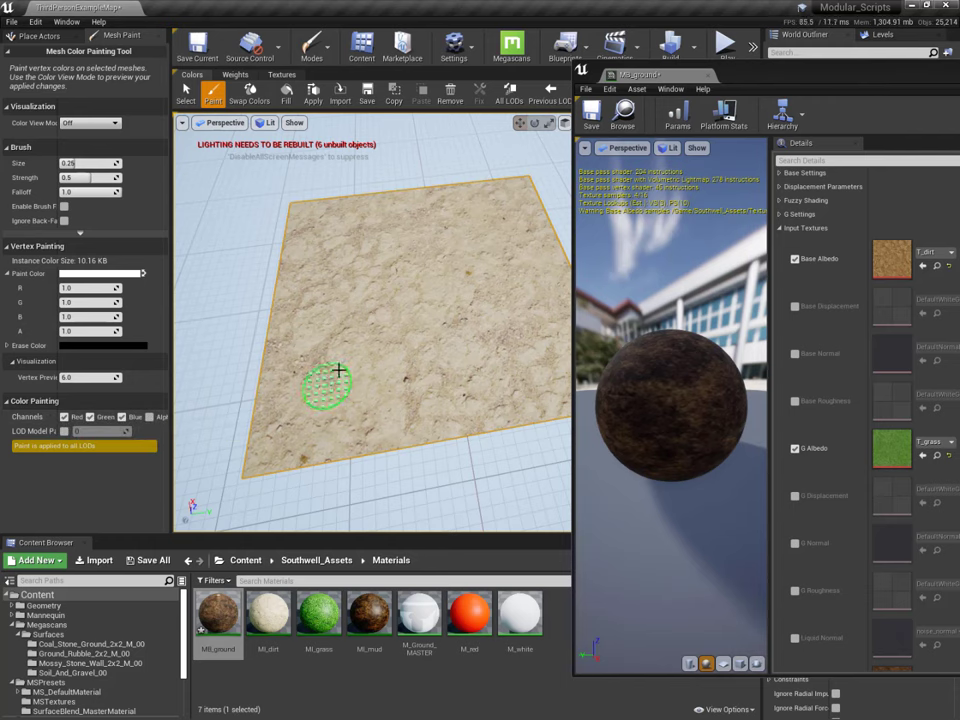
mouse_move(314, 338)
left_mouse_down()
mouse_move(309, 427)
mouse_move(315, 445)
mouse_move(312, 379)
mouse_move(323, 350)
mouse_move(339, 455)
mouse_move(340, 343)
mouse_move(352, 449)
mouse_move(360, 393)
mouse_move(352, 323)
mouse_move(365, 335)
mouse_move(373, 445)
mouse_move(366, 331)
mouse_move(380, 362)
left_mouse_up()
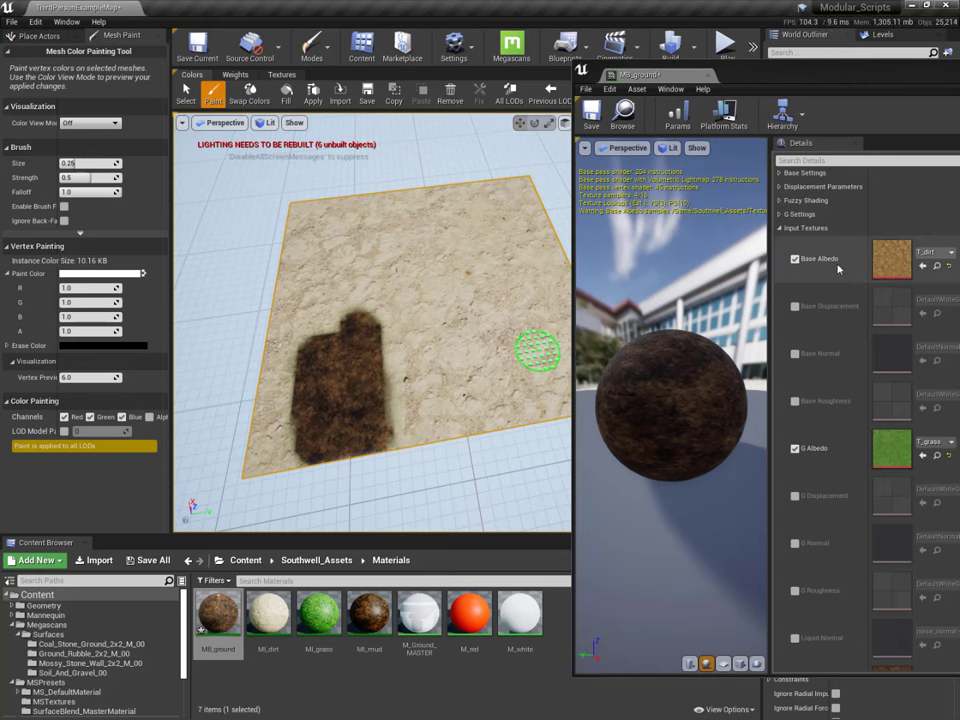
scroll(870, 400, "down", 6)
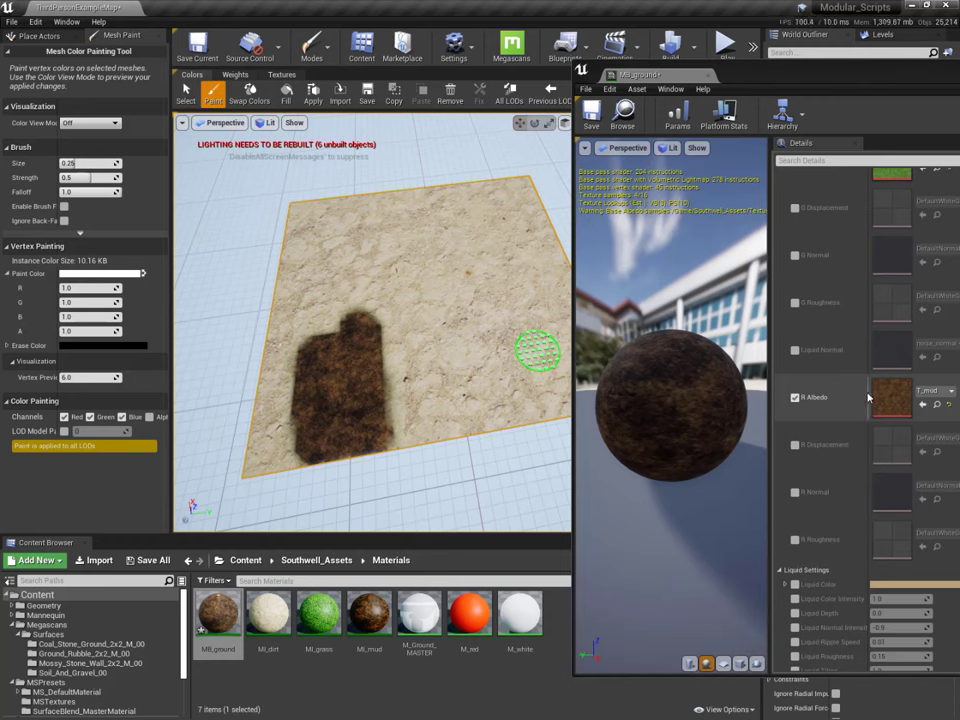
left_click(91, 417)
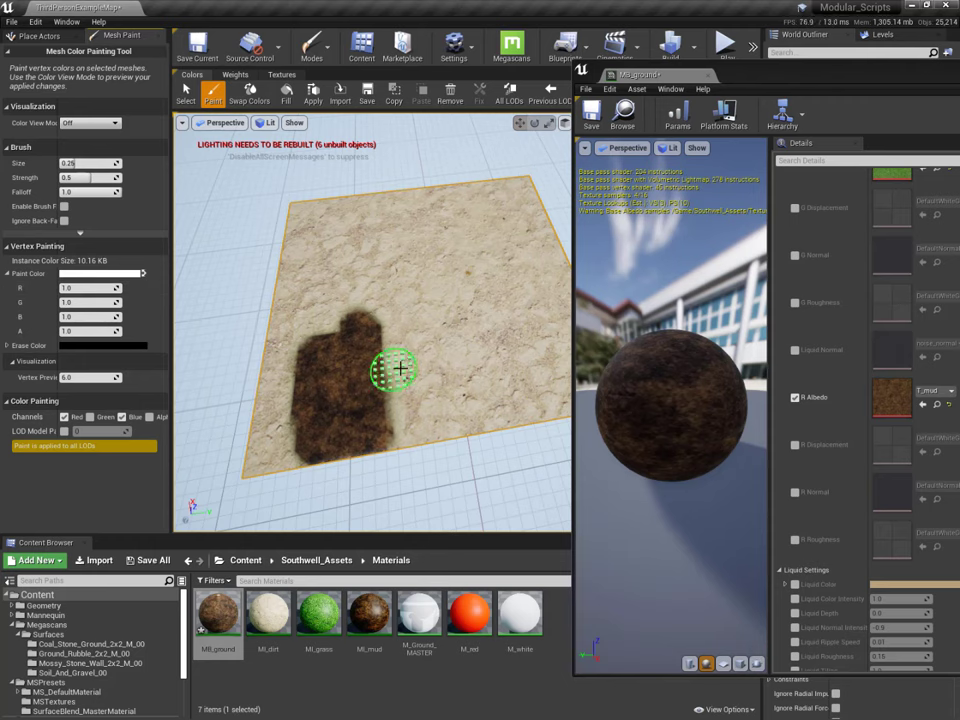
mouse_move(418, 386)
left_mouse_down()
mouse_move(420, 339)
mouse_move(428, 410)
mouse_move(438, 322)
mouse_move(461, 380)
mouse_move(485, 375)
left_mouse_up()
scroll(866, 307, "up", 3)
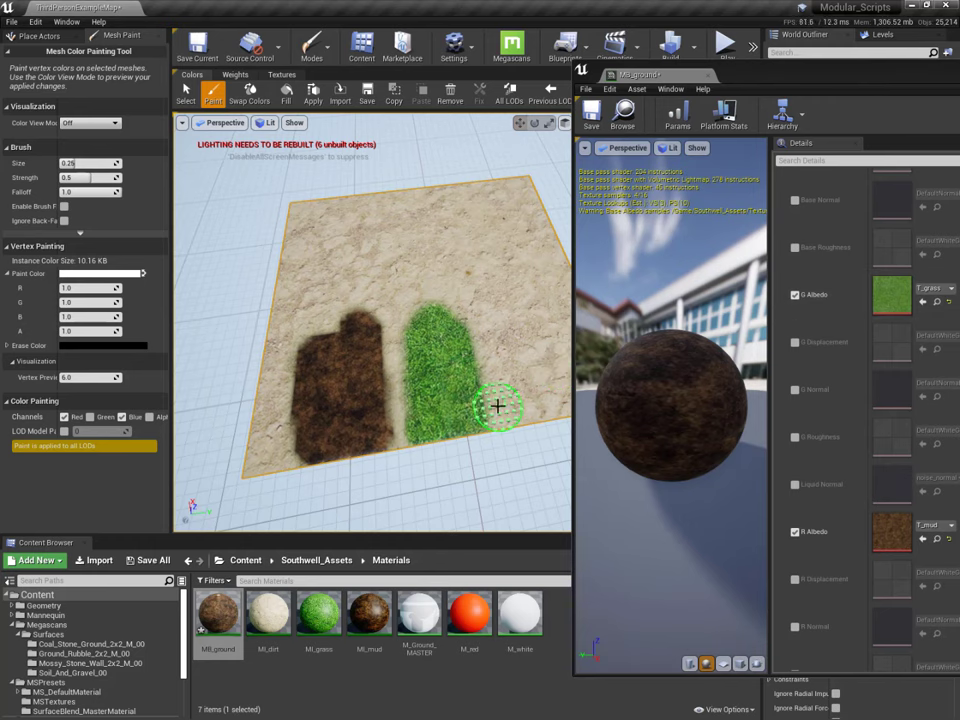
left_click_drag(429, 336, 390, 340)
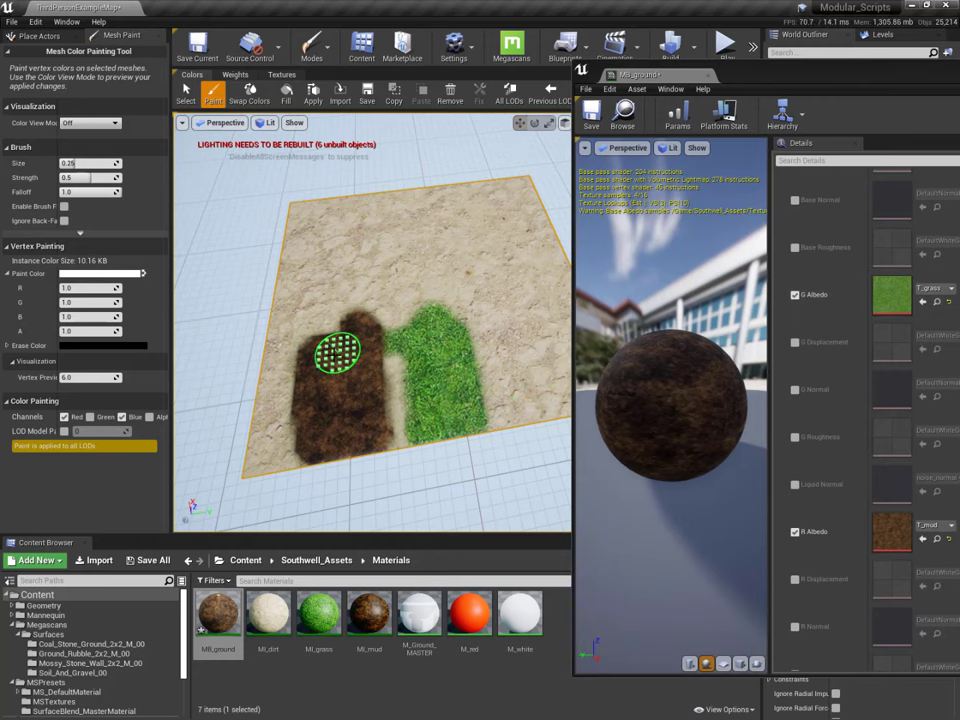
mouse_move(357, 381)
left_mouse_down()
mouse_move(409, 380)
mouse_move(365, 405)
mouse_move(411, 412)
mouse_move(420, 428)
mouse_move(353, 438)
mouse_move(422, 432)
mouse_move(385, 378)
mouse_move(383, 334)
mouse_move(387, 417)
mouse_move(373, 397)
mouse_move(396, 332)
mouse_move(387, 432)
left_mouse_up()
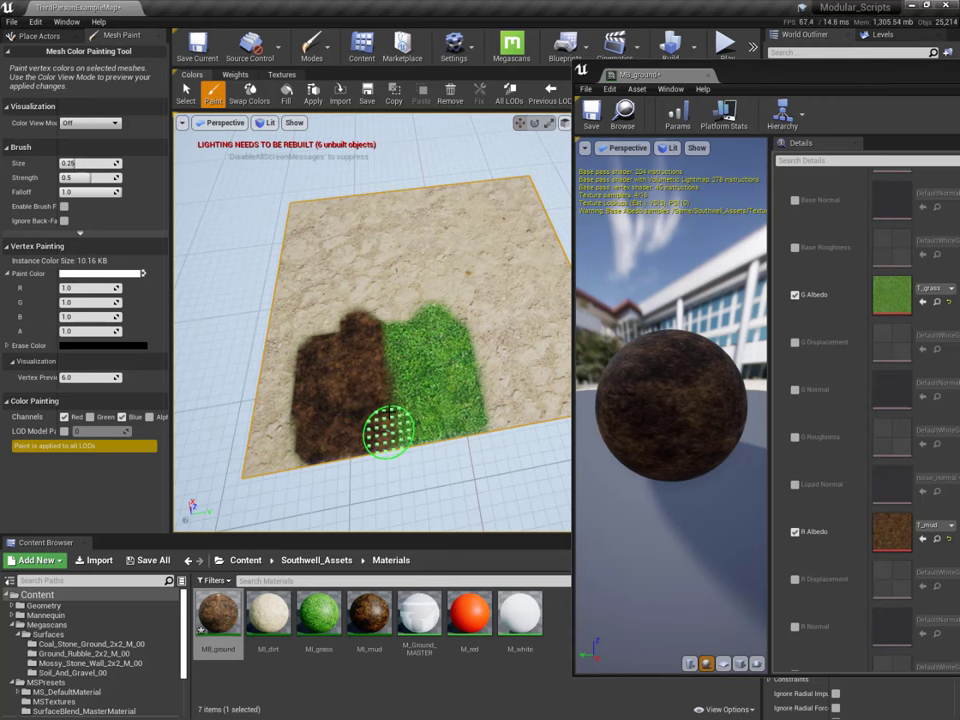
Re-enable Green to spread mud over the border, erase grass's left edge in black, then disable Red and Green
left_click(90, 417)
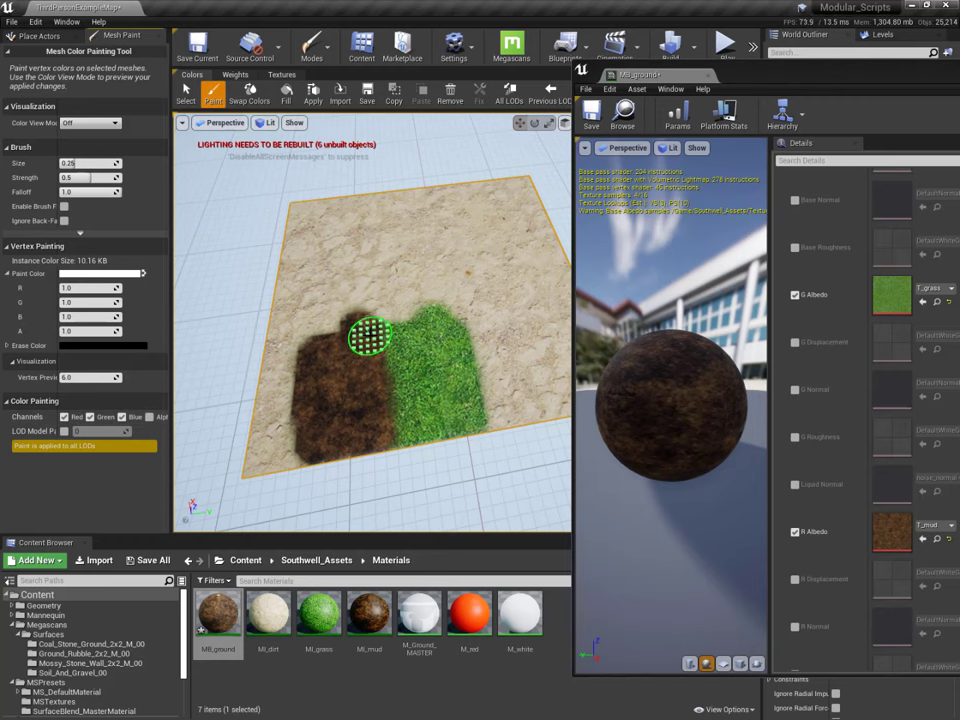
mouse_move(364, 336)
left_mouse_down()
mouse_move(391, 442)
mouse_move(391, 321)
mouse_move(399, 380)
left_mouse_up()
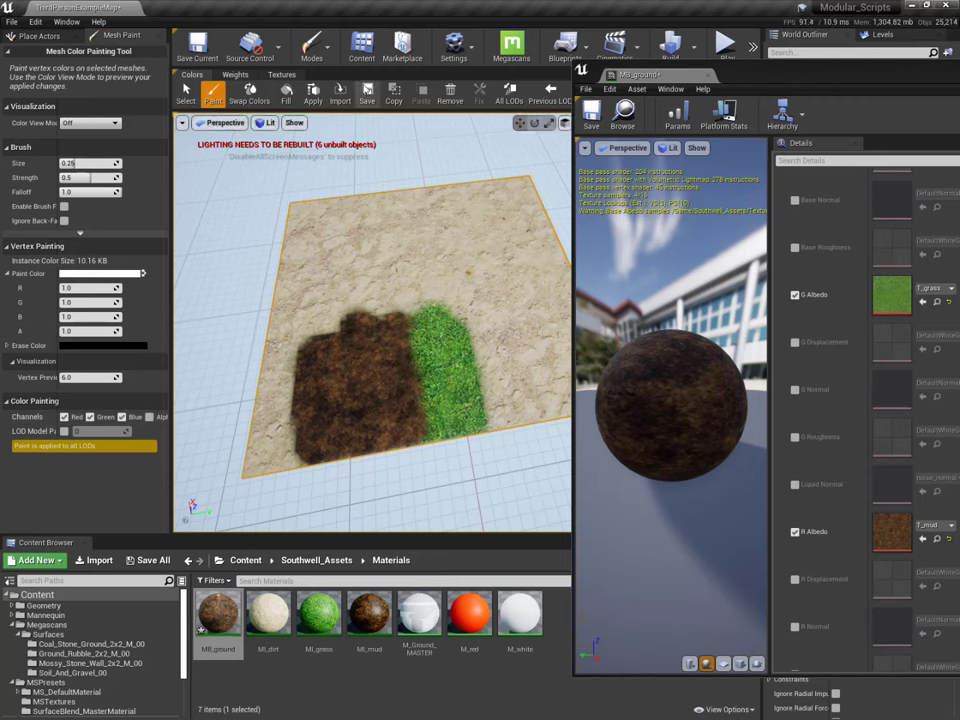
left_click(249, 95)
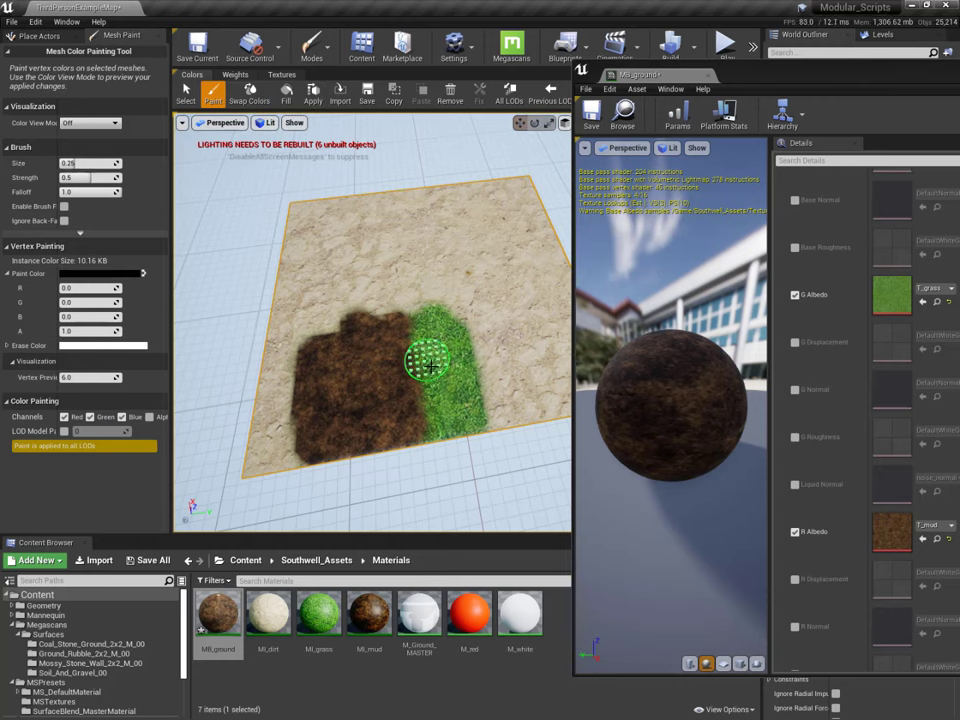
mouse_move(407, 300)
left_mouse_down()
mouse_move(407, 386)
mouse_move(388, 300)
mouse_move(388, 446)
mouse_move(364, 332)
mouse_move(396, 339)
mouse_move(403, 401)
left_mouse_up()
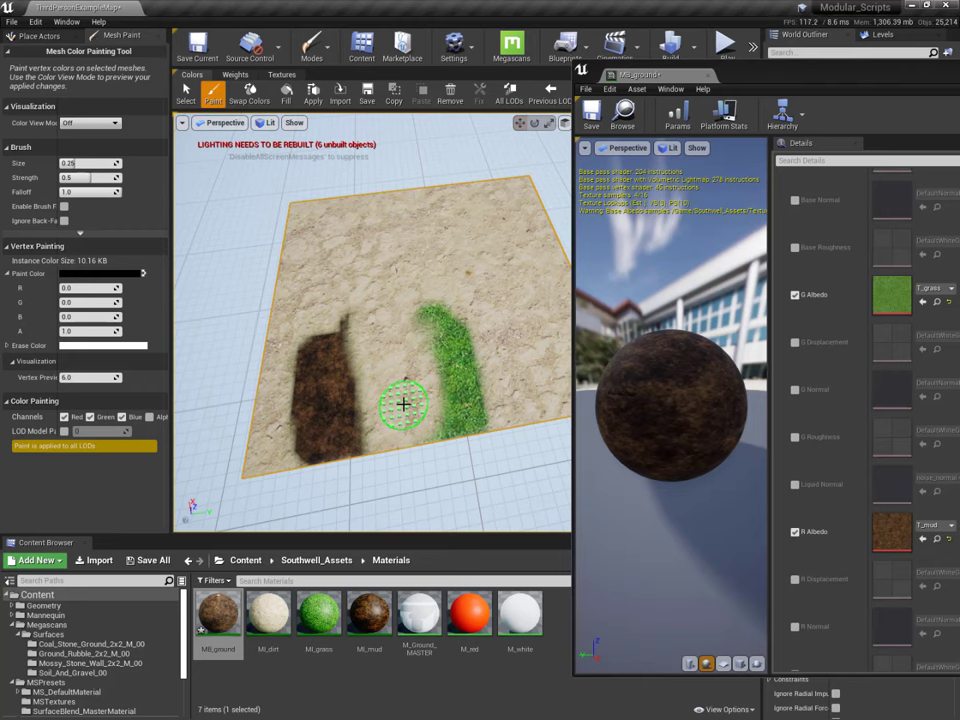
left_click(90, 416)
left_click(64, 416)
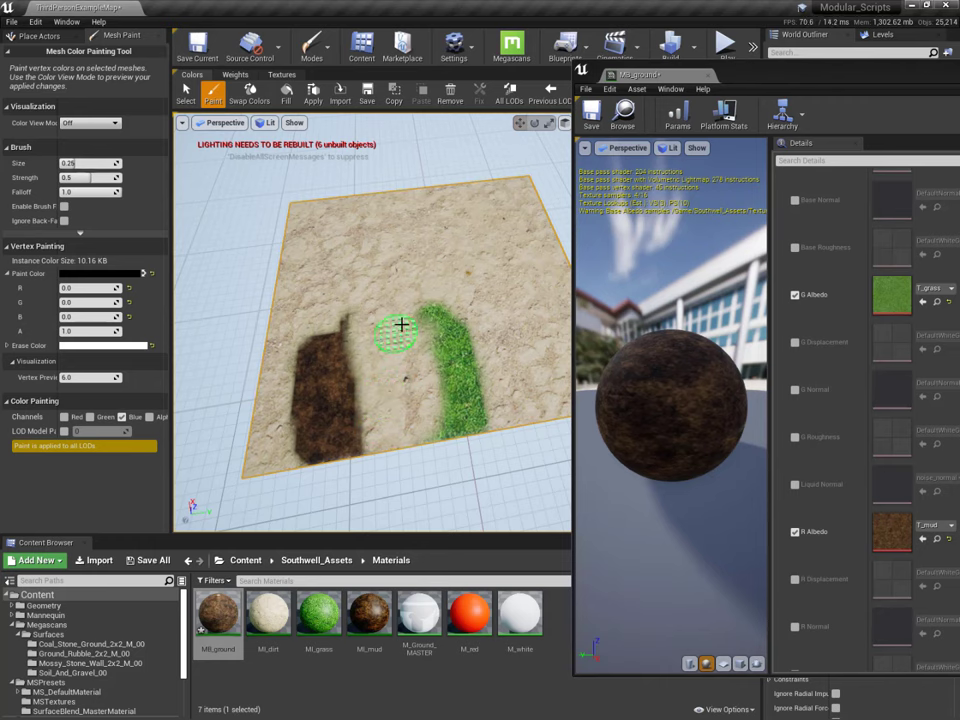
Paint a white grass stripe beside the mud, then paint most of the mud black to restore sand
left_click(249, 94)
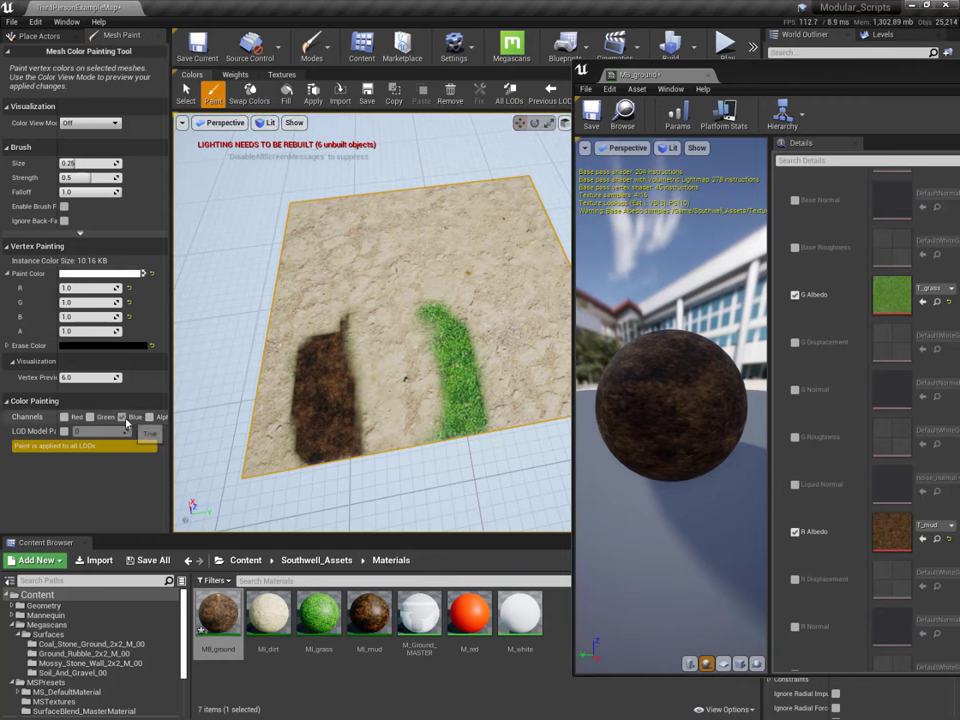
mouse_move(394, 343)
left_mouse_down()
mouse_move(399, 438)
mouse_move(389, 335)
mouse_move(393, 400)
mouse_move(360, 384)
mouse_move(342, 392)
mouse_move(365, 325)
mouse_move(346, 384)
mouse_move(361, 412)
mouse_move(330, 452)
mouse_move(354, 430)
mouse_move(374, 428)
mouse_move(364, 430)
mouse_move(365, 343)
mouse_move(346, 392)
mouse_move(359, 420)
mouse_move(355, 358)
mouse_move(355, 430)
mouse_move(347, 399)
left_mouse_up()
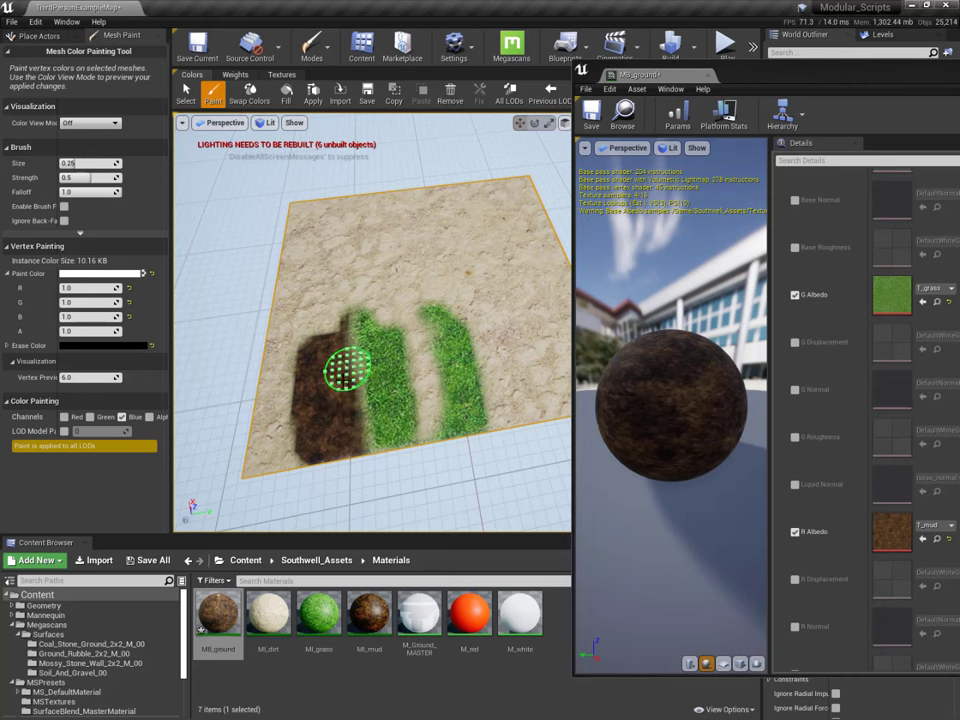
left_click(122, 417)
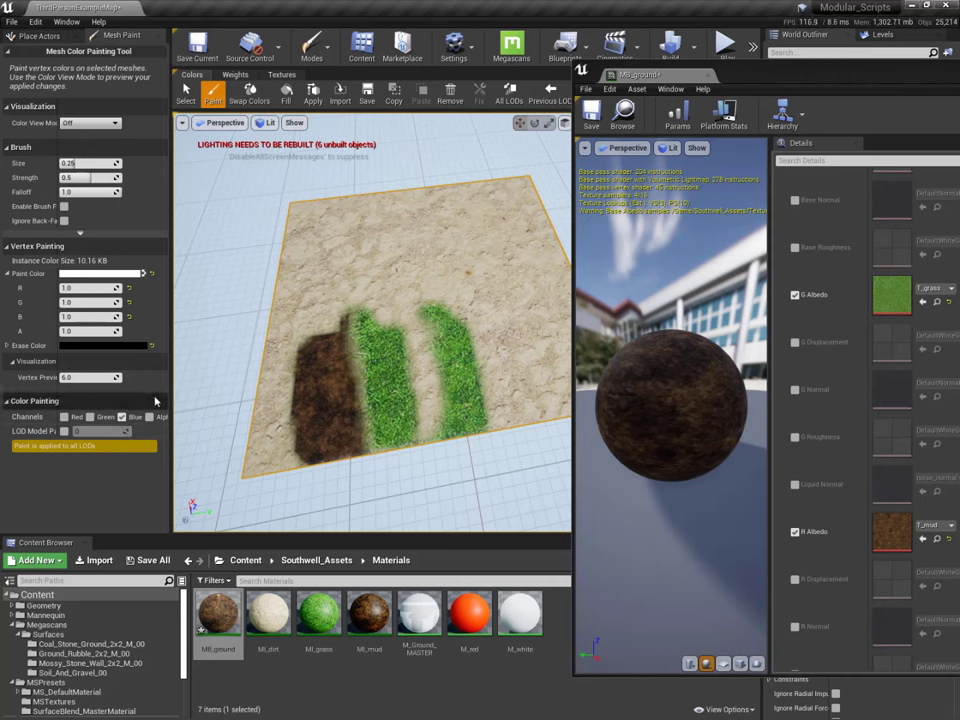
key("x")
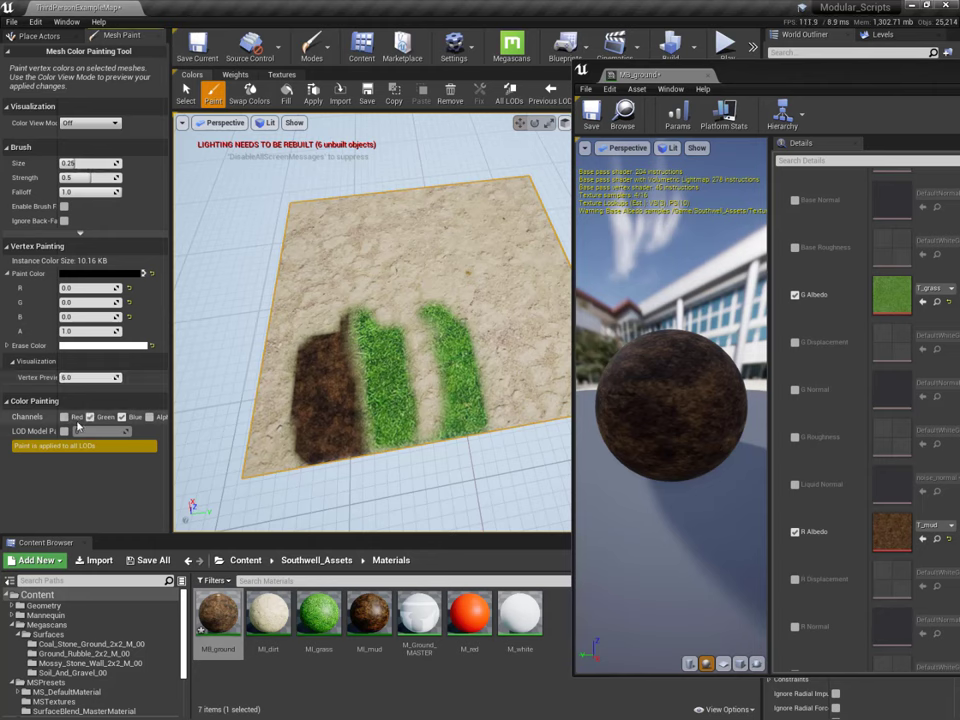
mouse_move(375, 392)
left_mouse_down()
mouse_move(360, 344)
mouse_move(361, 439)
mouse_move(347, 359)
mouse_move(339, 360)
mouse_move(335, 458)
mouse_move(311, 340)
mouse_move(309, 478)
mouse_move(302, 323)
mouse_move(299, 481)
mouse_move(306, 326)
mouse_move(311, 452)
mouse_move(343, 305)
mouse_move(369, 422)
mouse_move(376, 322)
mouse_move(390, 429)
left_mouse_up()
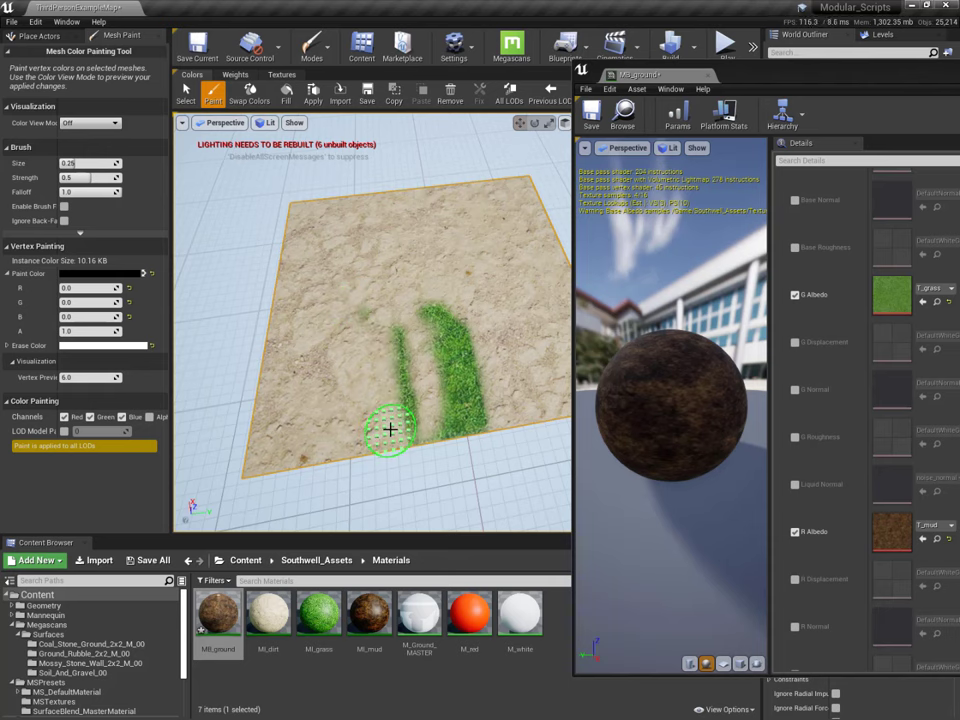